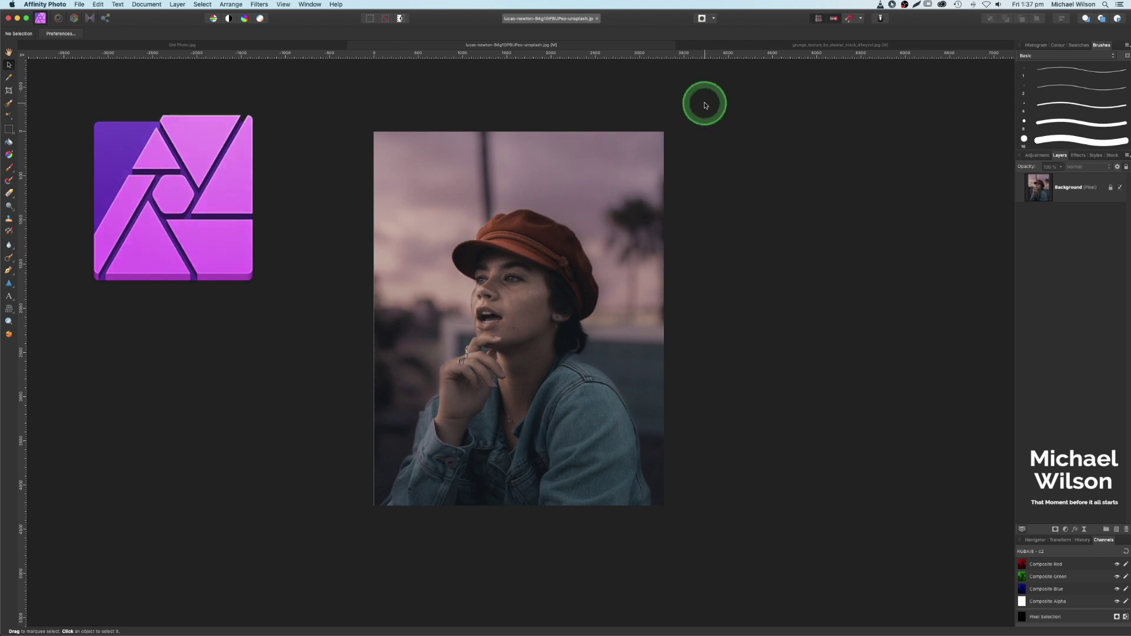
- Duplicate the portrait's Background layer with Cmd+J
click(751, 47)
key(h)
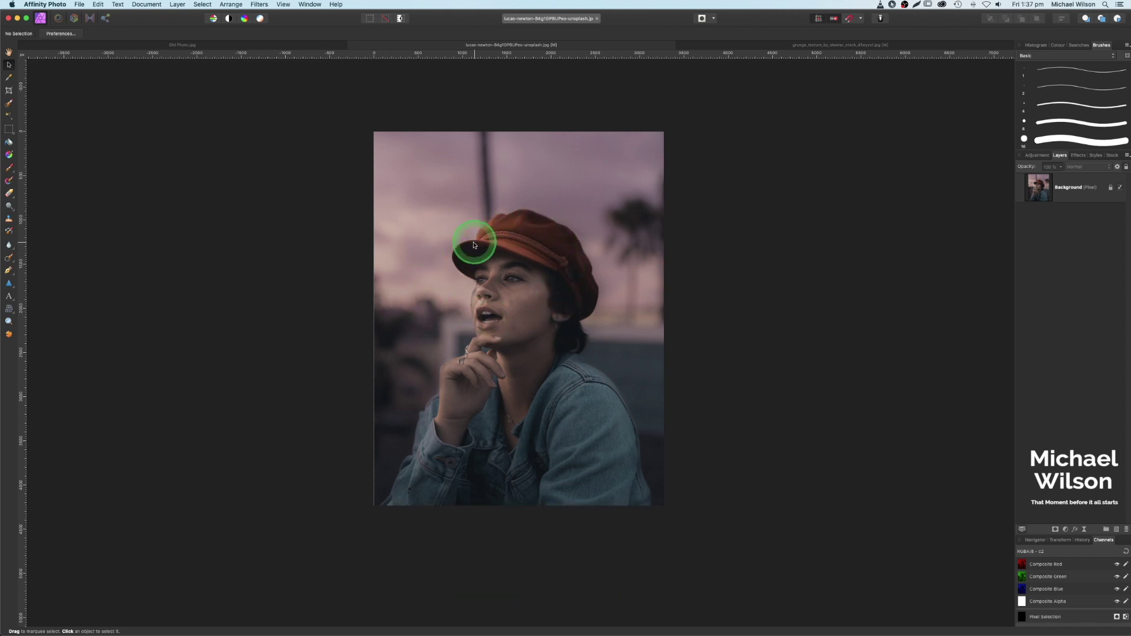
click(1072, 191)
key(super+j)
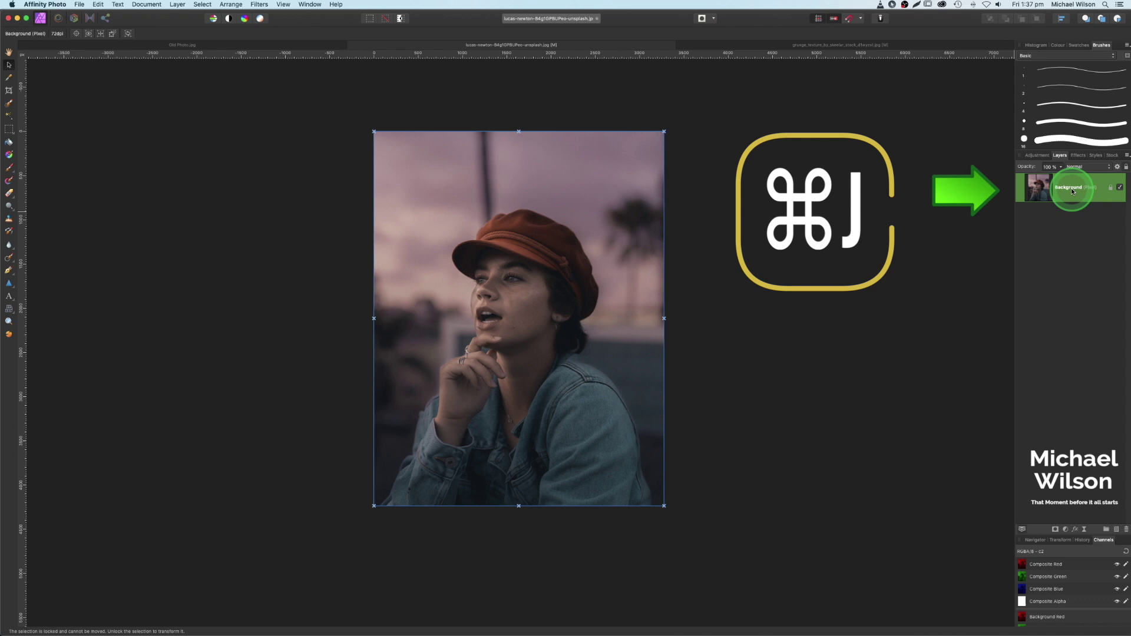
- Copy the grunge texture into the portrait document and scale it to cover the photo
click(751, 45)
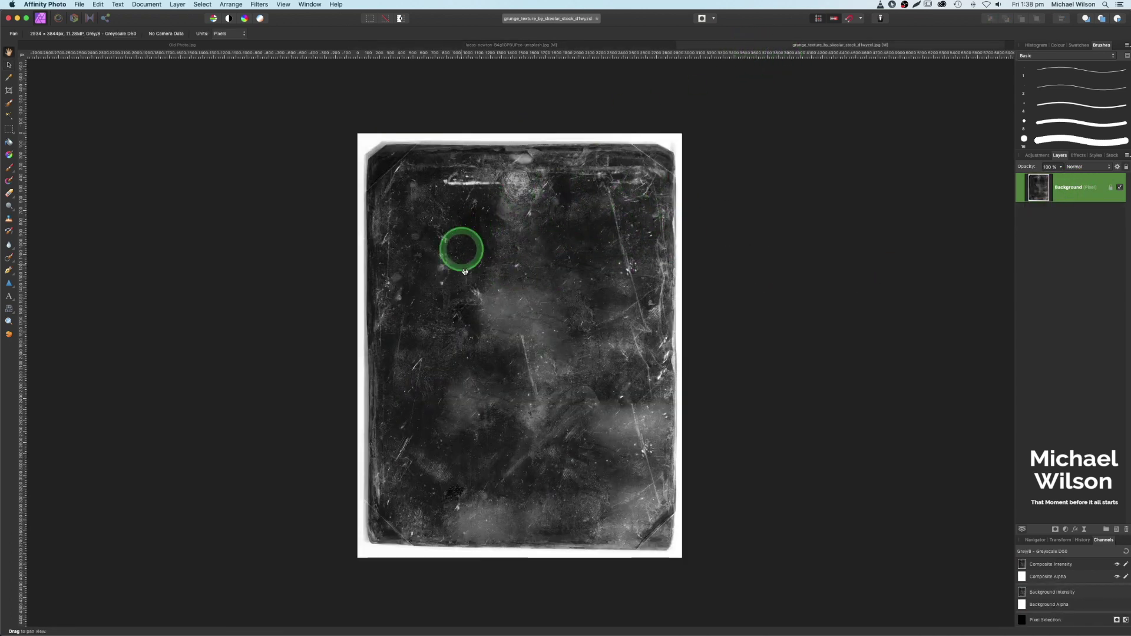
key(super+c)
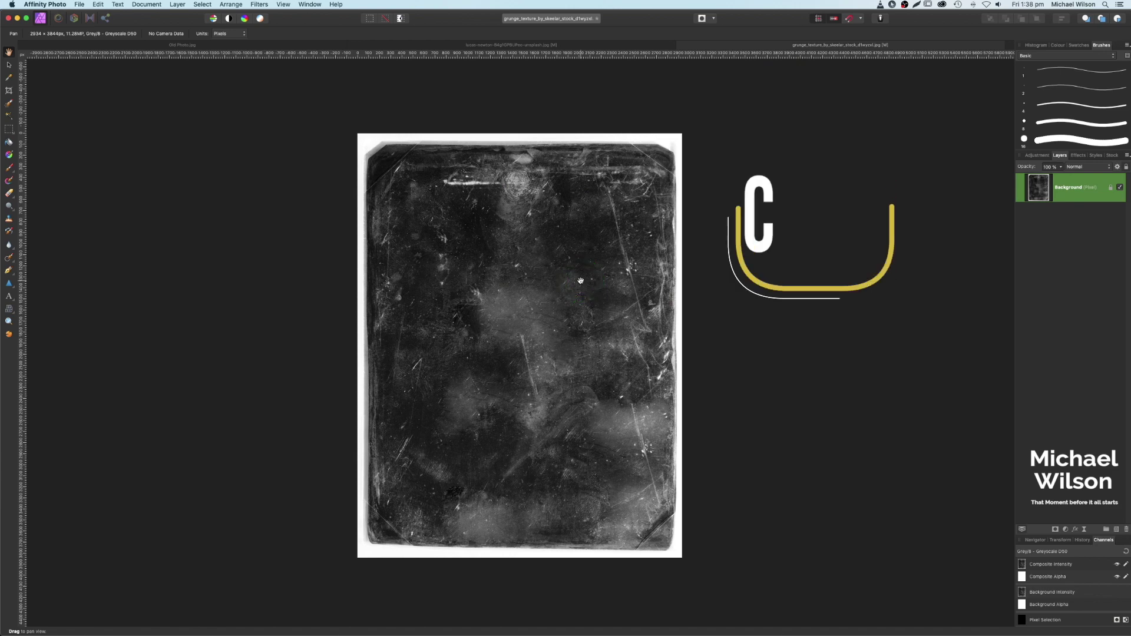
click(571, 48)
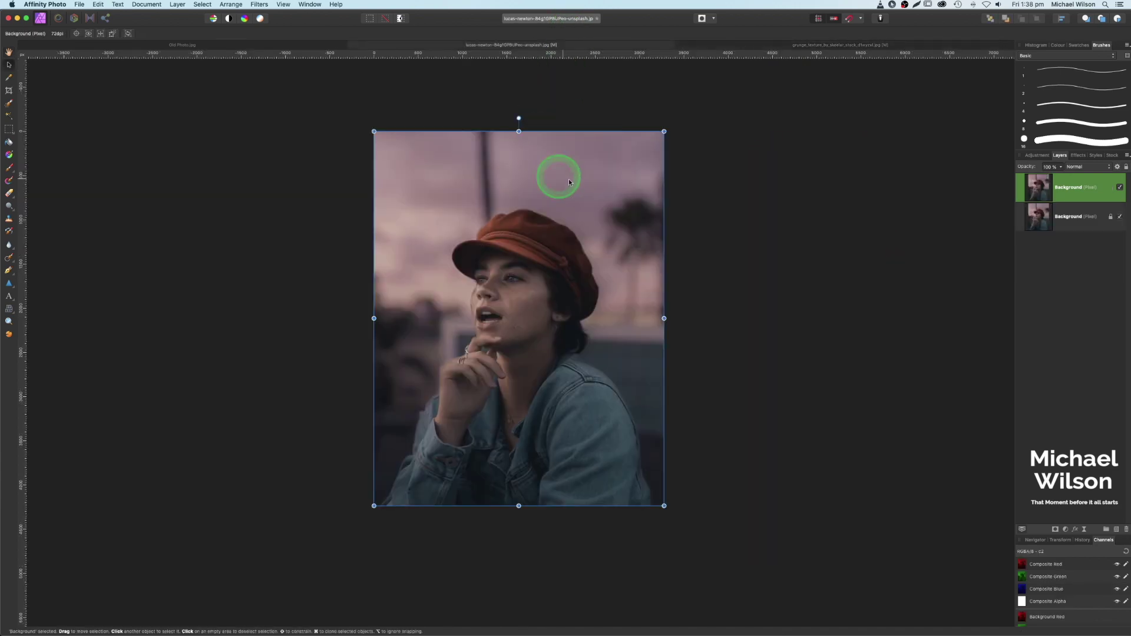
key(super+v)
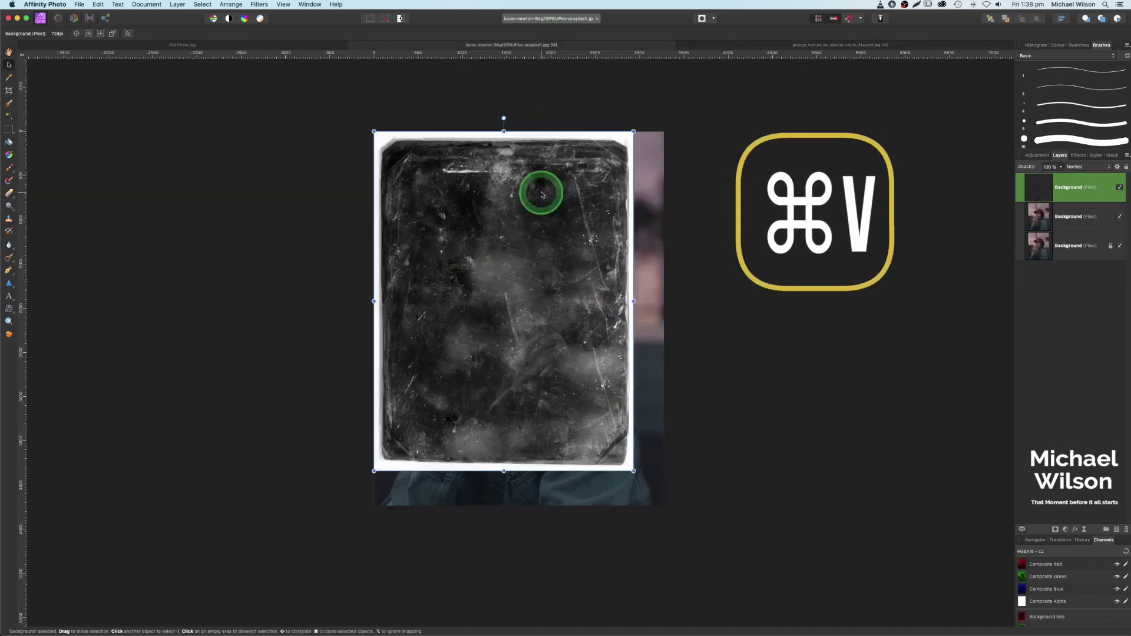
drag(635, 471, 672, 504)
- Move the texture layer to the bottom of the stack, then select the top portrait layer
click(1065, 189)
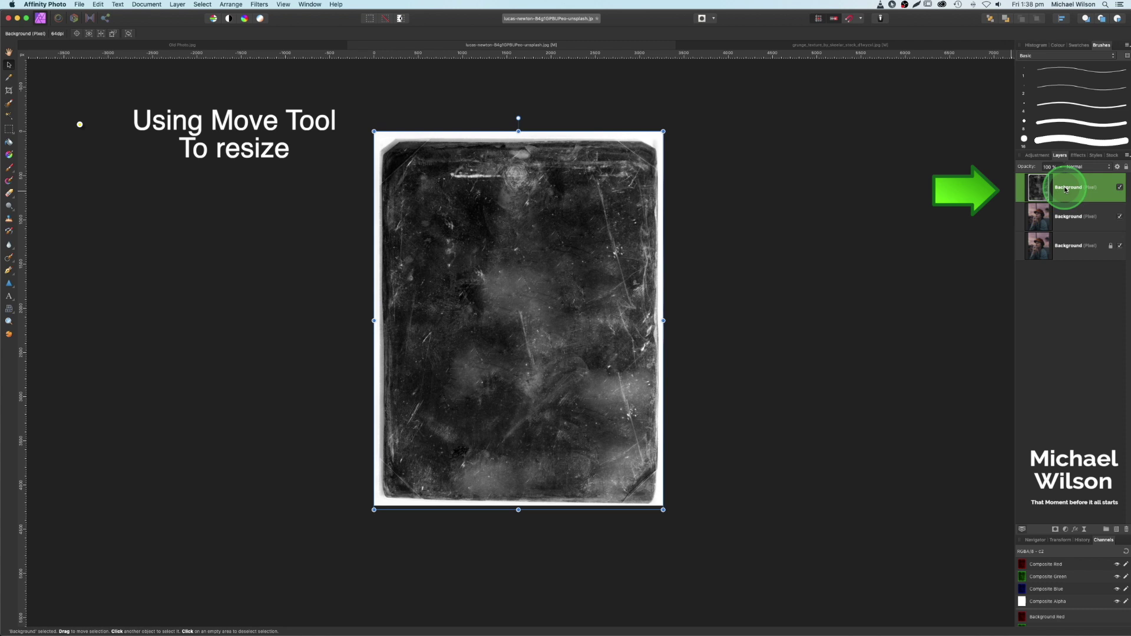
drag(1066, 189, 1049, 265)
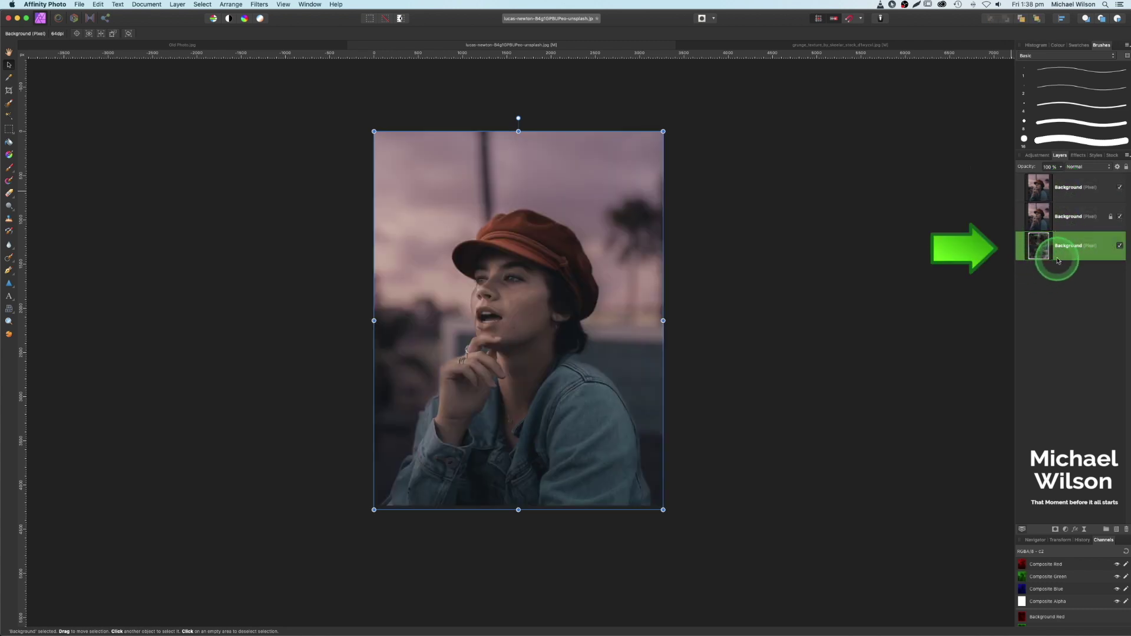
click(1061, 190)
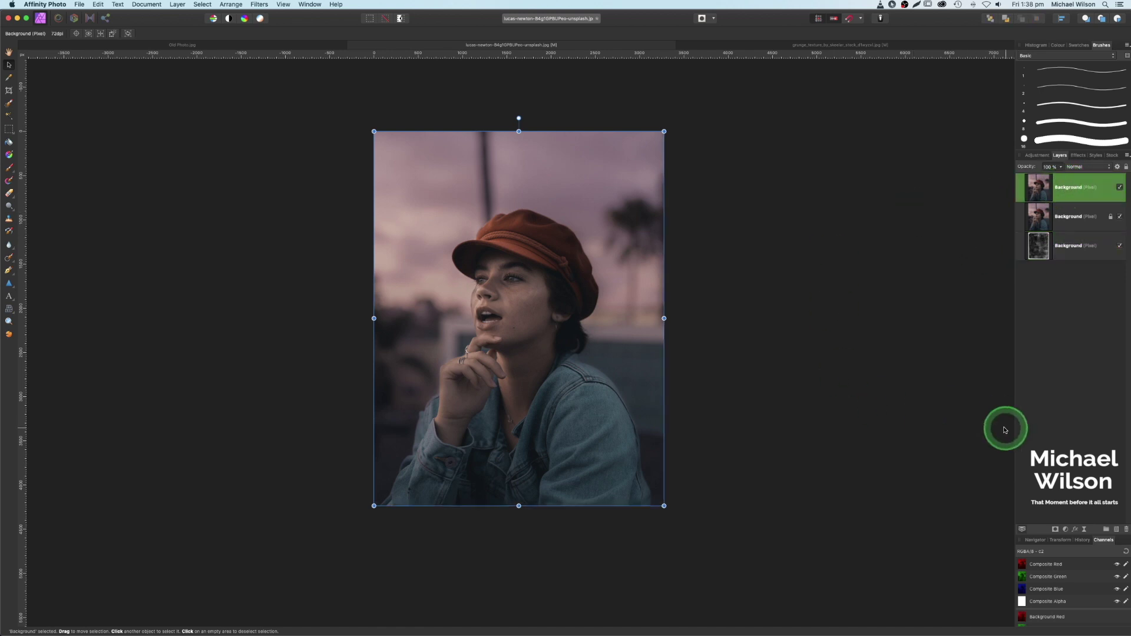
- Give the top portrait layer an Add Noise live filter at 80% intensity, monochromatic Gaussian
click(1084, 529)
scroll(1087, 527, down, 8)
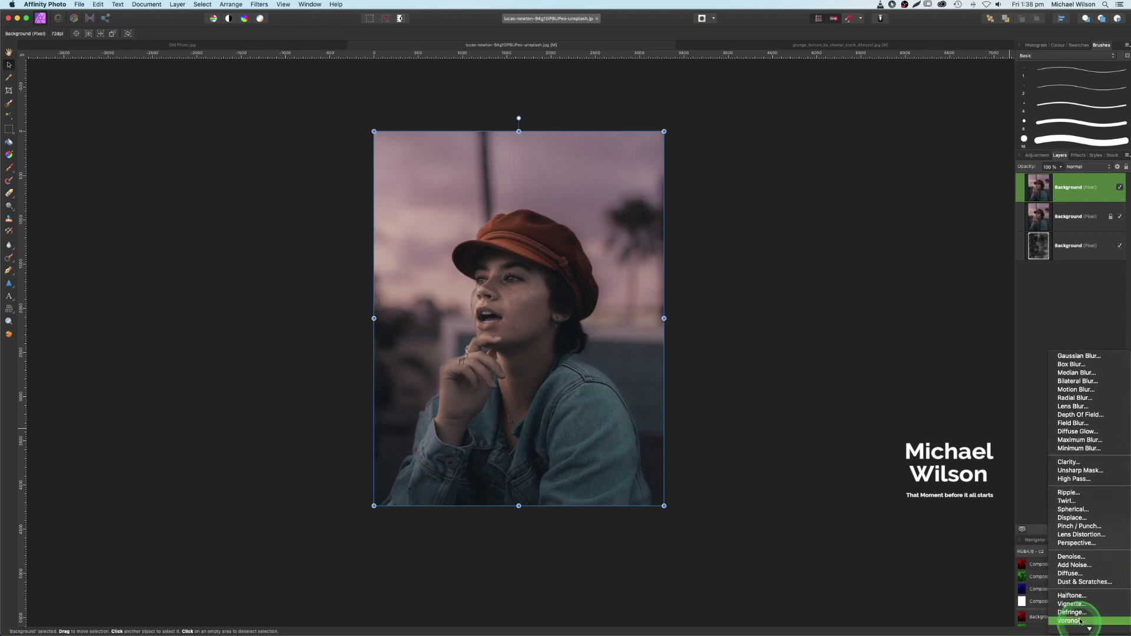
click(1078, 567)
drag(955, 540, 810, 269)
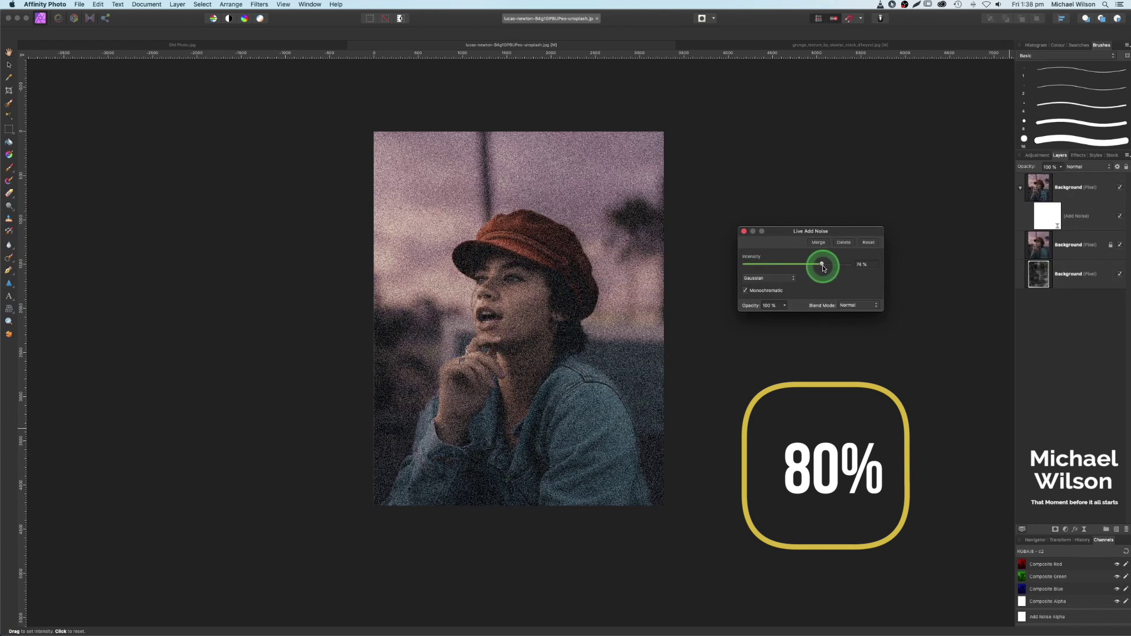
drag(823, 268, 824, 268)
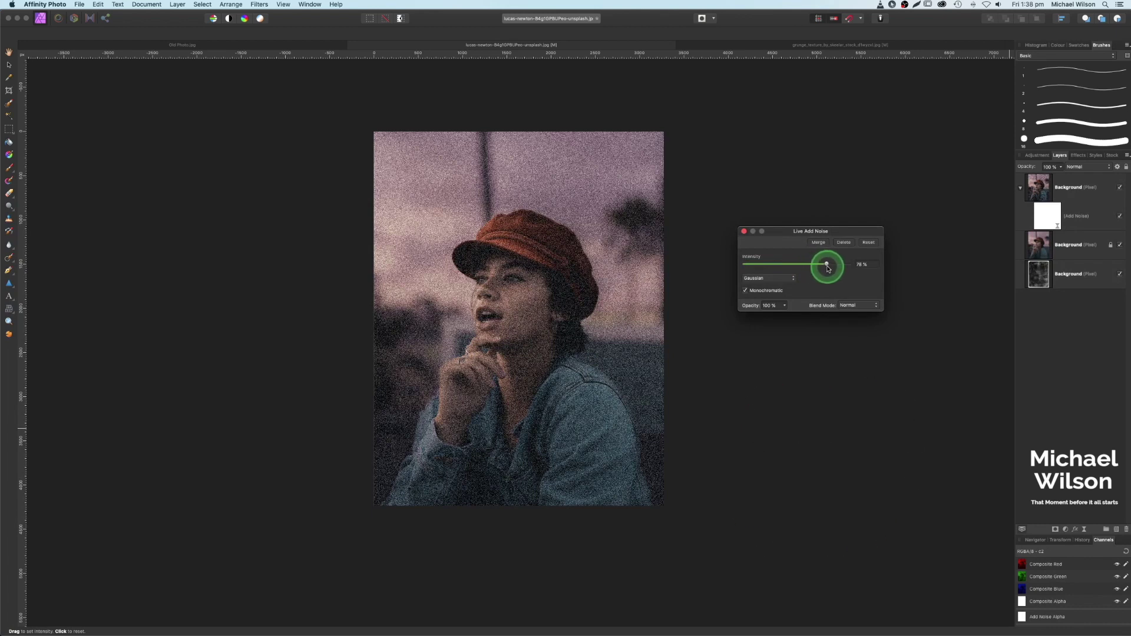
drag(830, 268, 1069, 498)
- Add a Vibrance adjustment set to -50% vibrance above the noisy portrait
key(v)
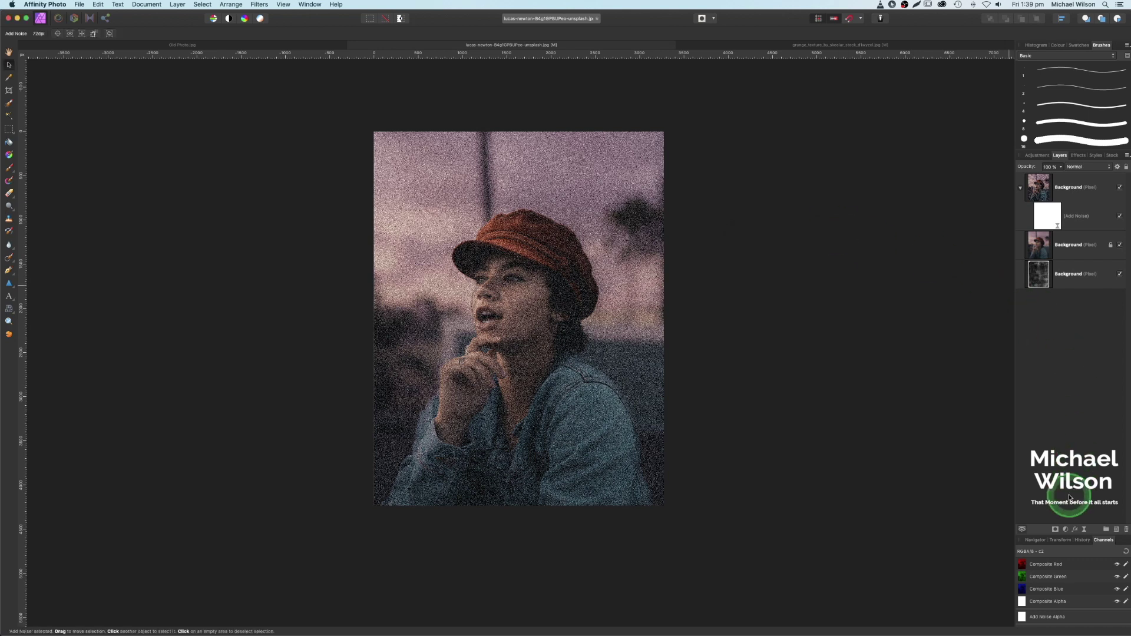
click(1064, 530)
click(1064, 590)
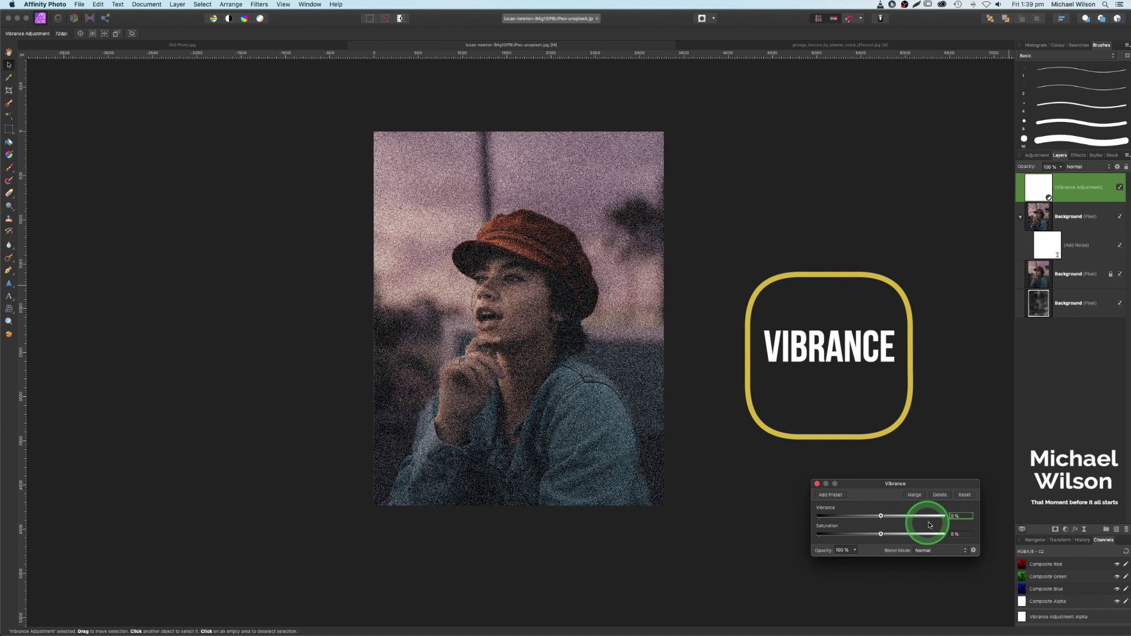
key(BackSpace)
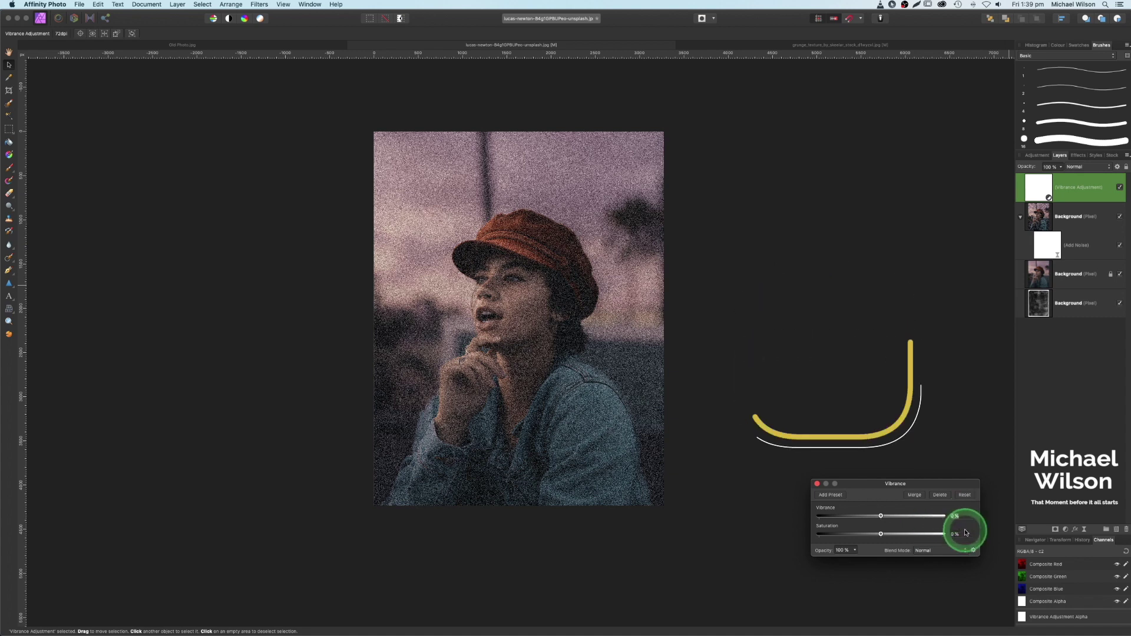
text(-50)
key(Return)
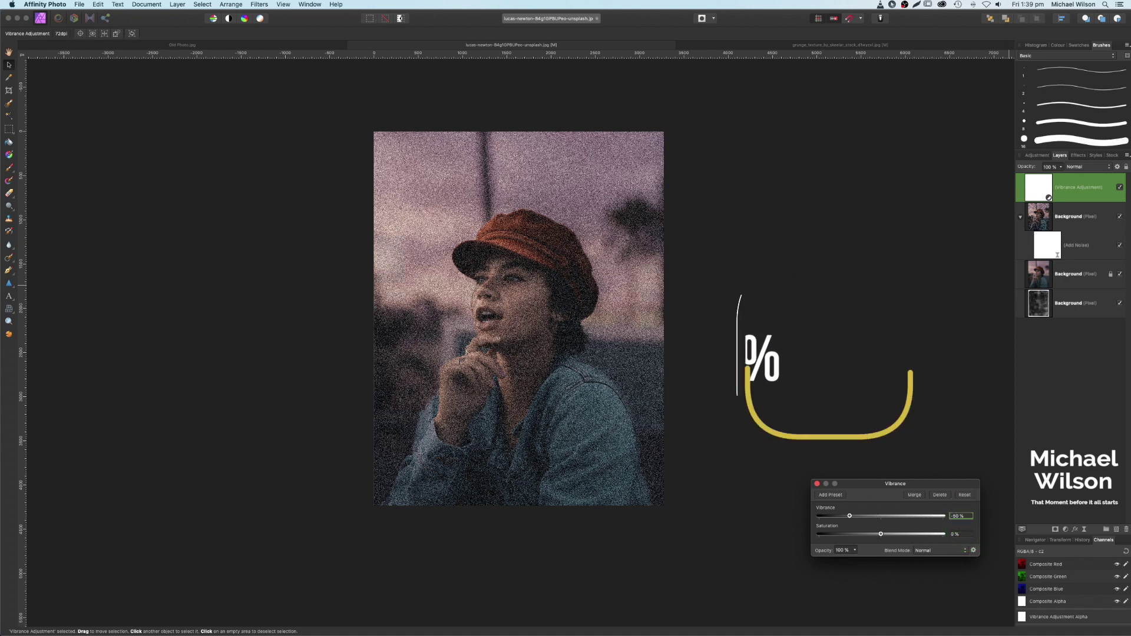
click(817, 484)
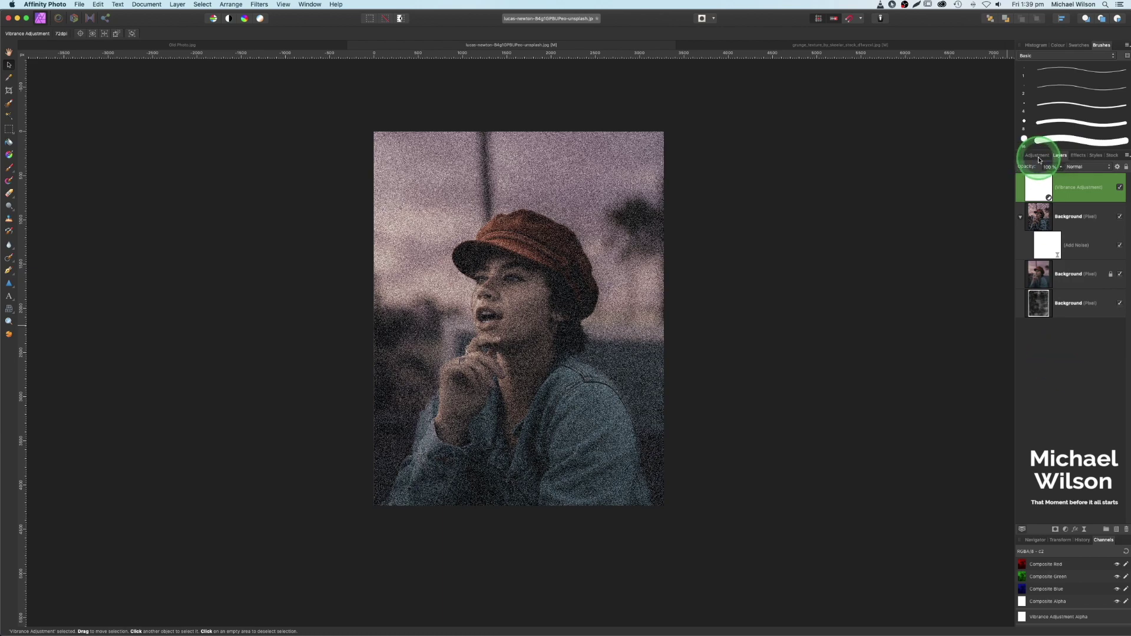
- Add a Black & White adjustment with the Red and Yellow channels raised to 300%
click(1038, 158)
click(1052, 225)
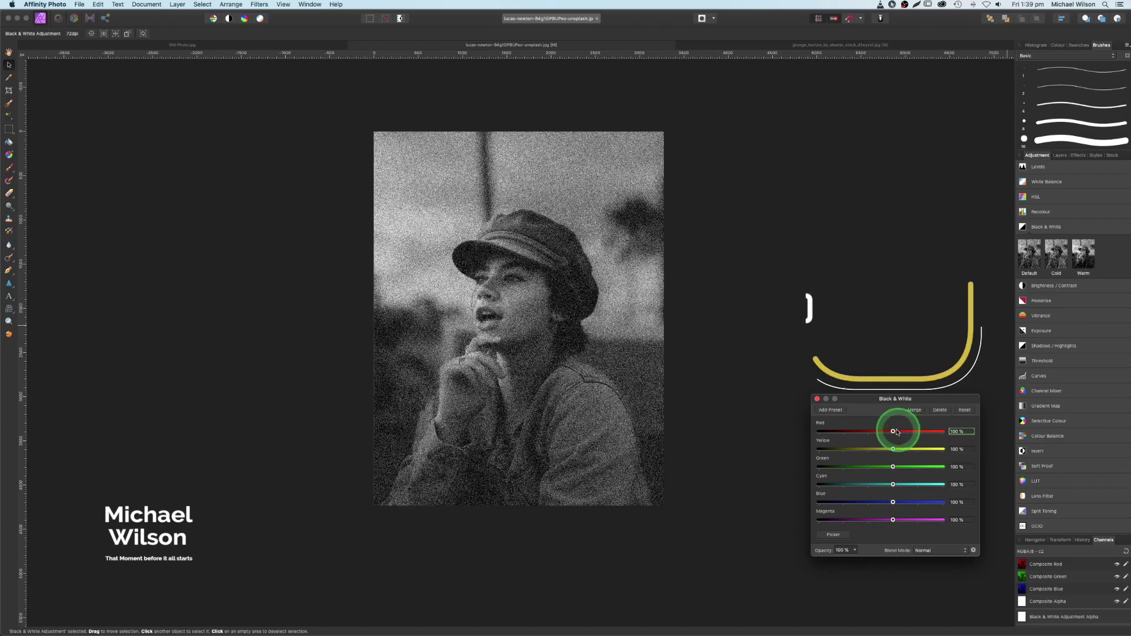
drag(760, 585, 829, 588)
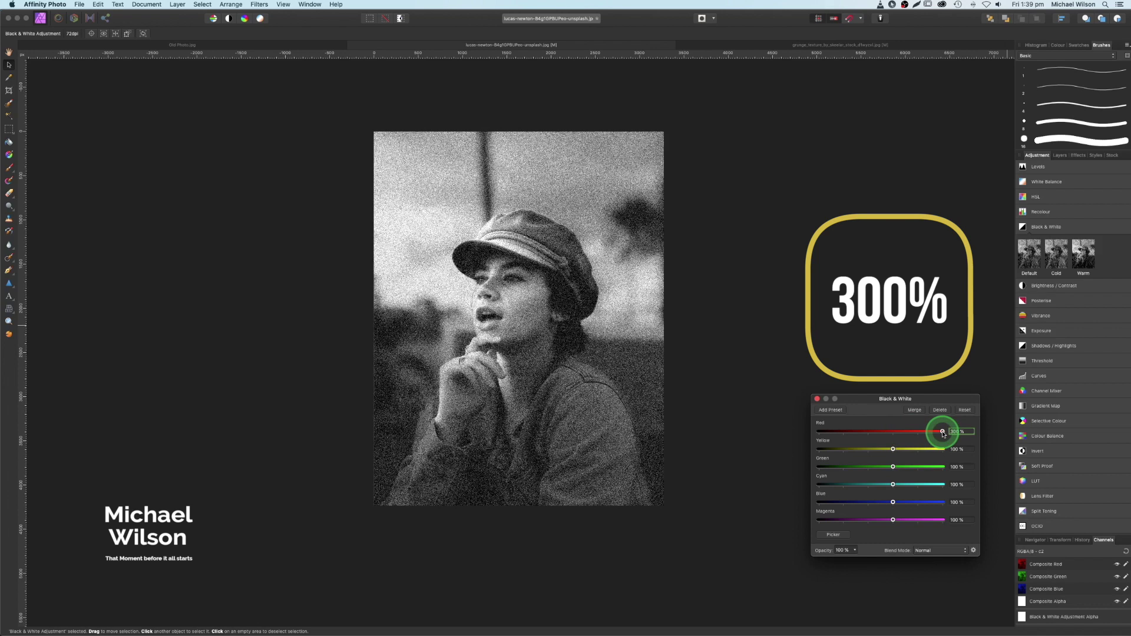
click(893, 449)
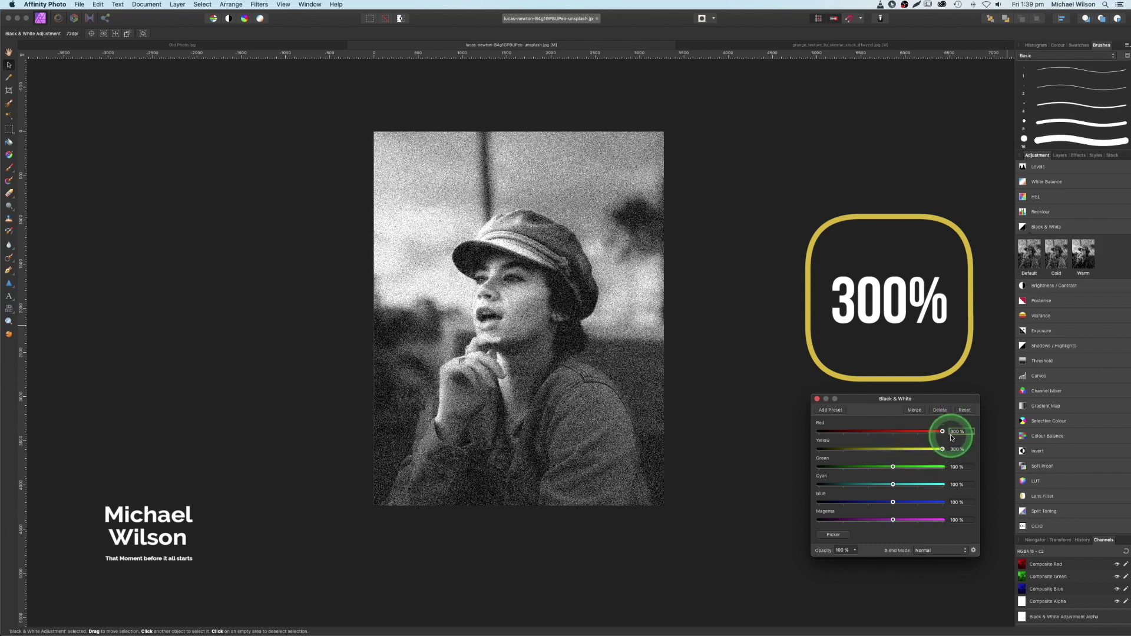
click(957, 452)
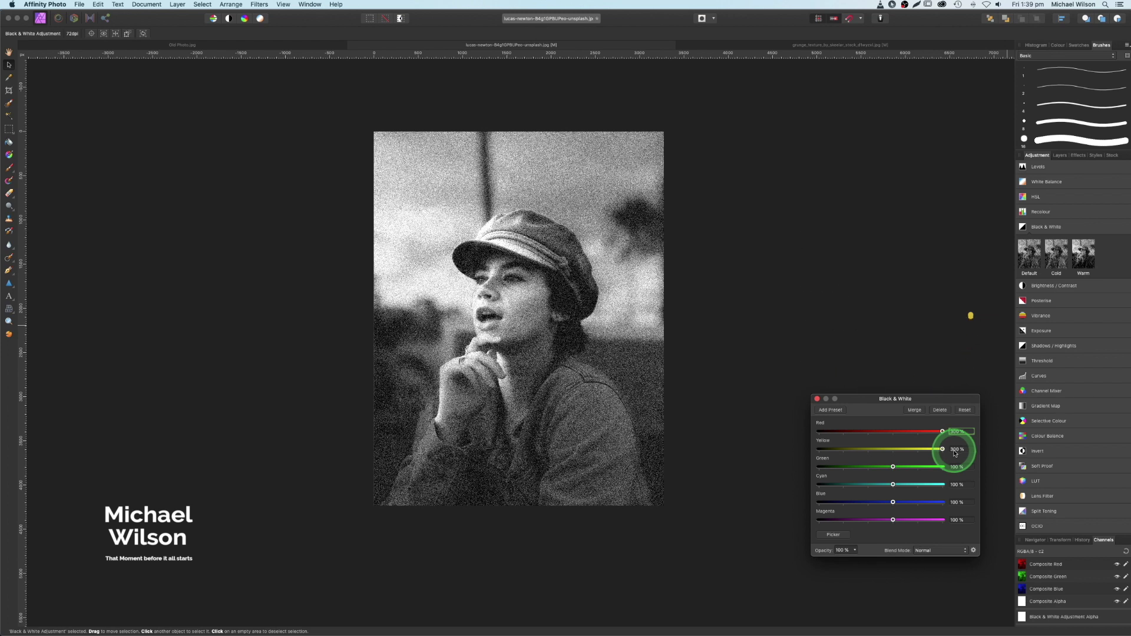
click(934, 560)
drag(939, 397, 887, 194)
- Set the Black & White adjustment to Difference blend mode at about 19% opacity
click(903, 344)
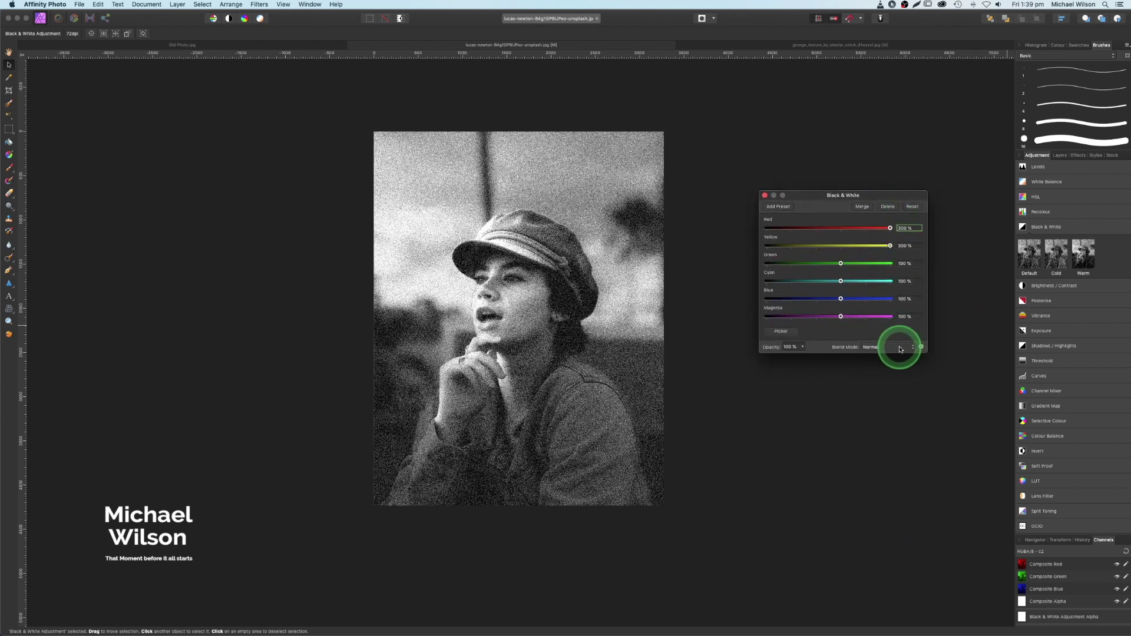
click(899, 348)
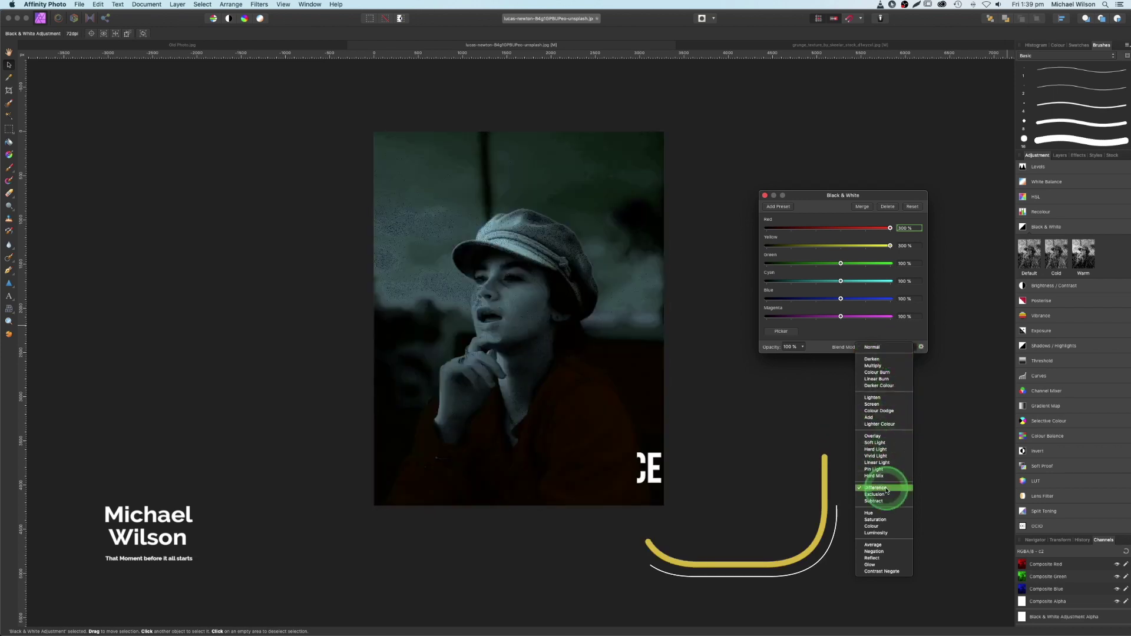
click(889, 488)
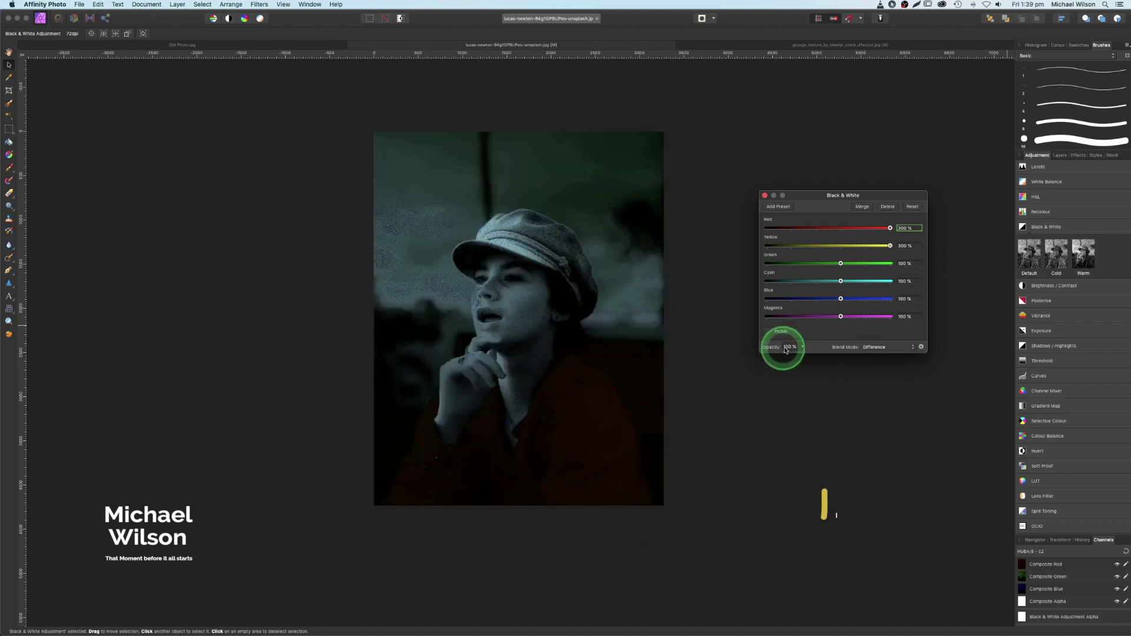
drag(803, 357, 762, 358)
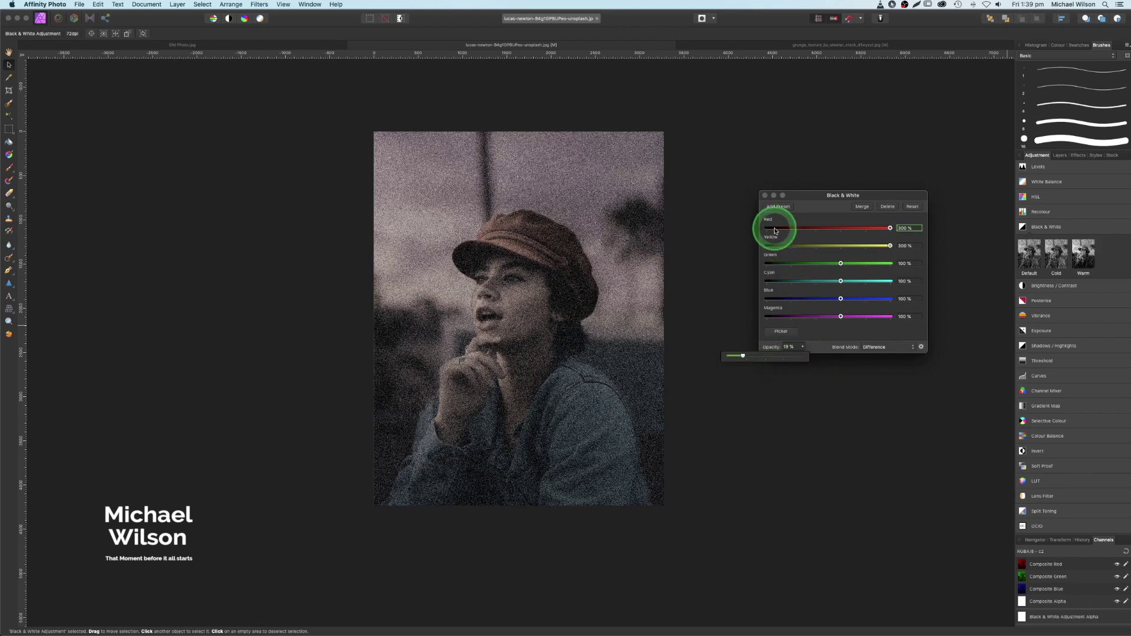
click(787, 199)
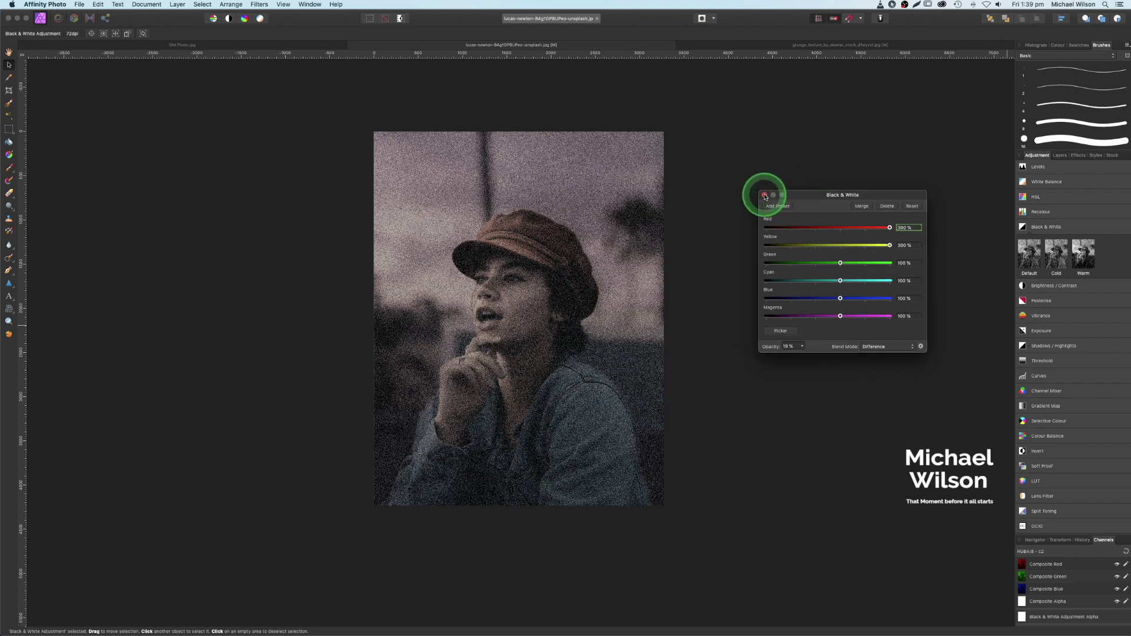
click(764, 195)
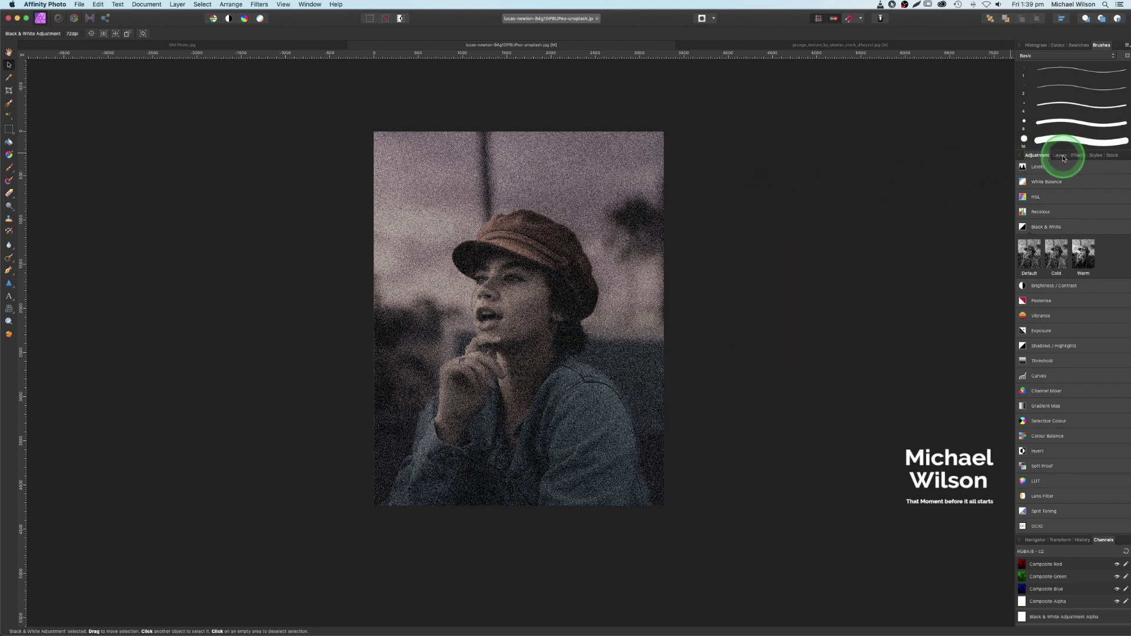
- Add a Colour Balance adjustment with the Magenta/Green slider at about 15%
click(1059, 155)
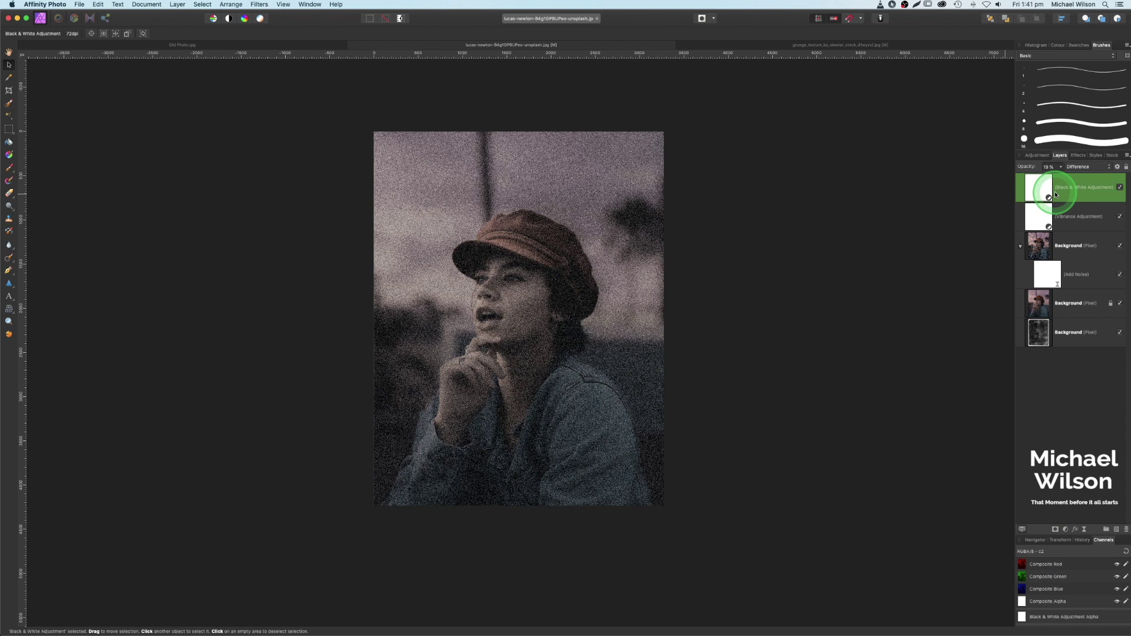
click(992, 407)
click(1070, 528)
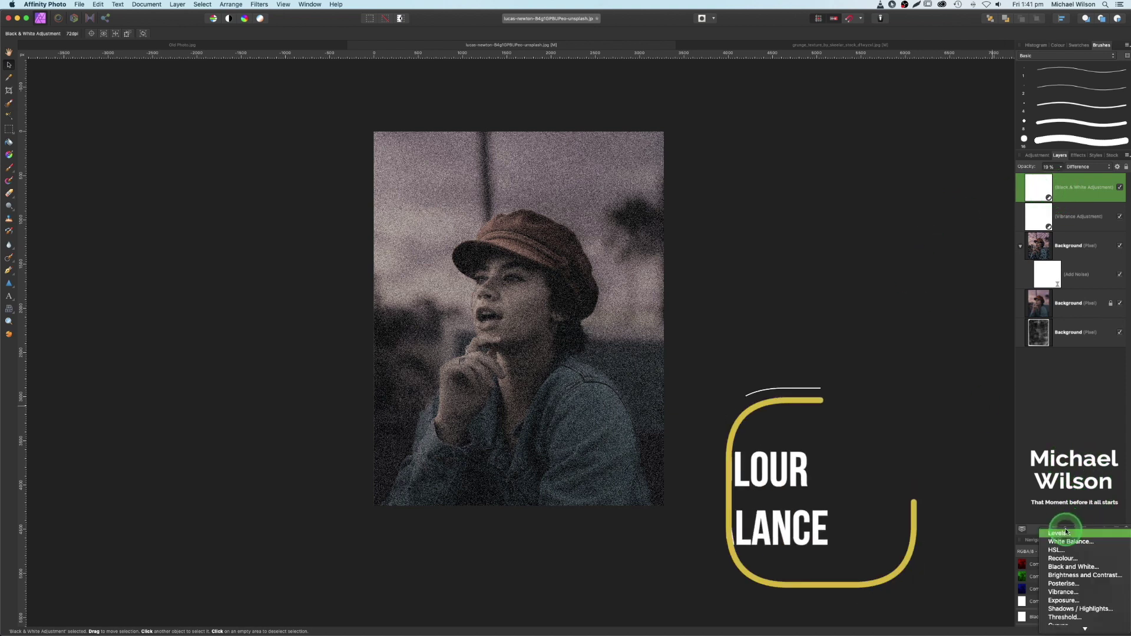
click(1071, 617)
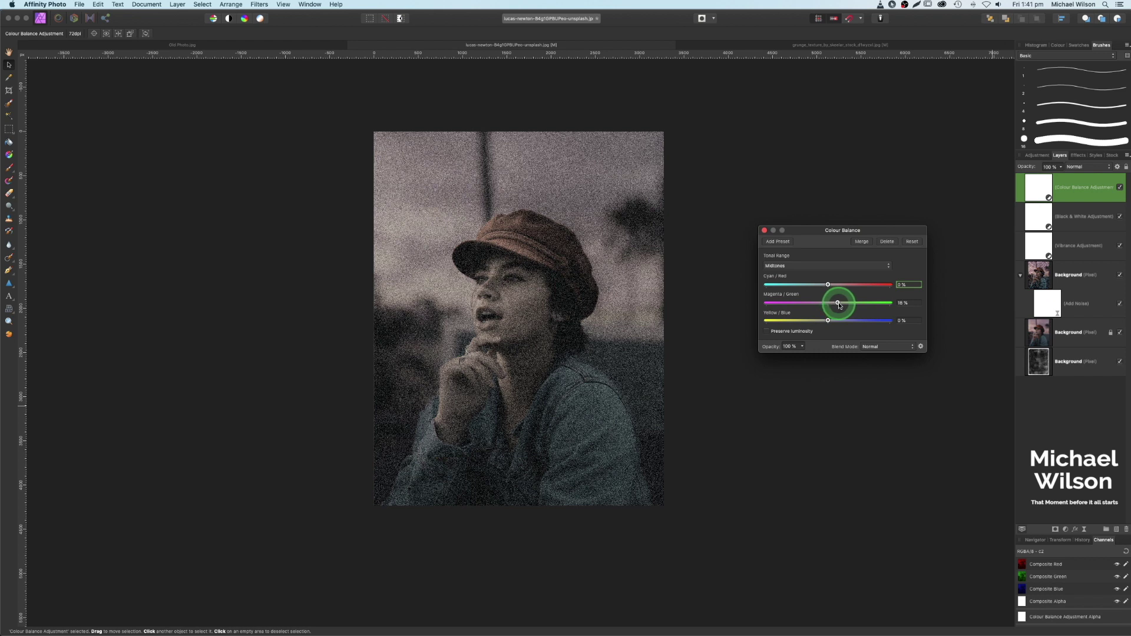
drag(839, 306, 836, 304)
click(764, 230)
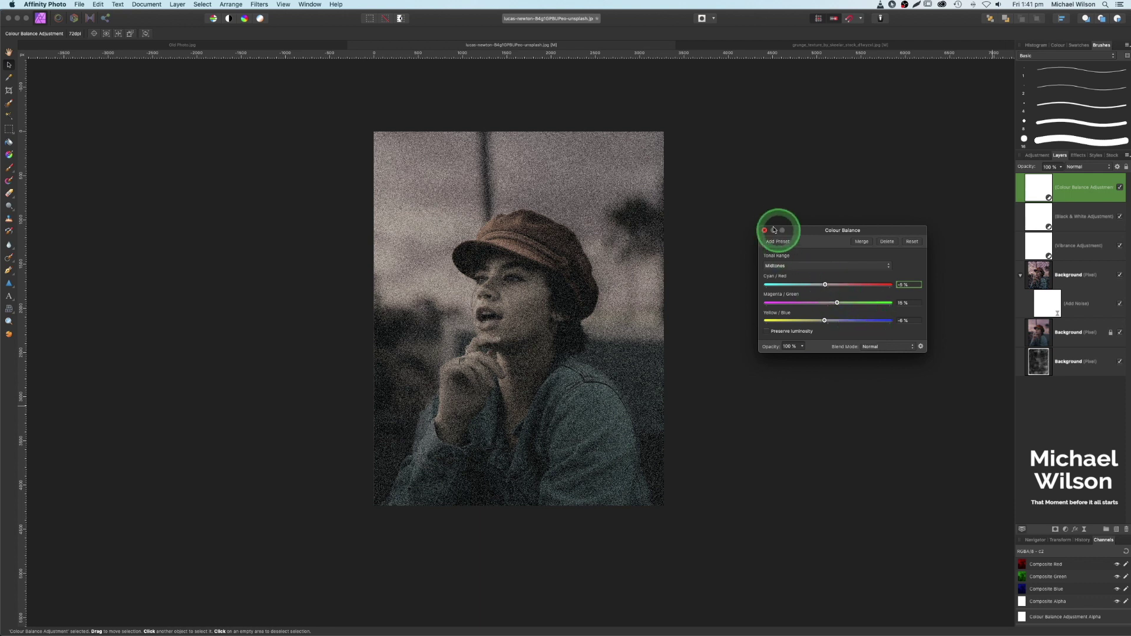
- Move the grunge texture layer to the top of the stack in Lighten blend mode
click(1064, 364)
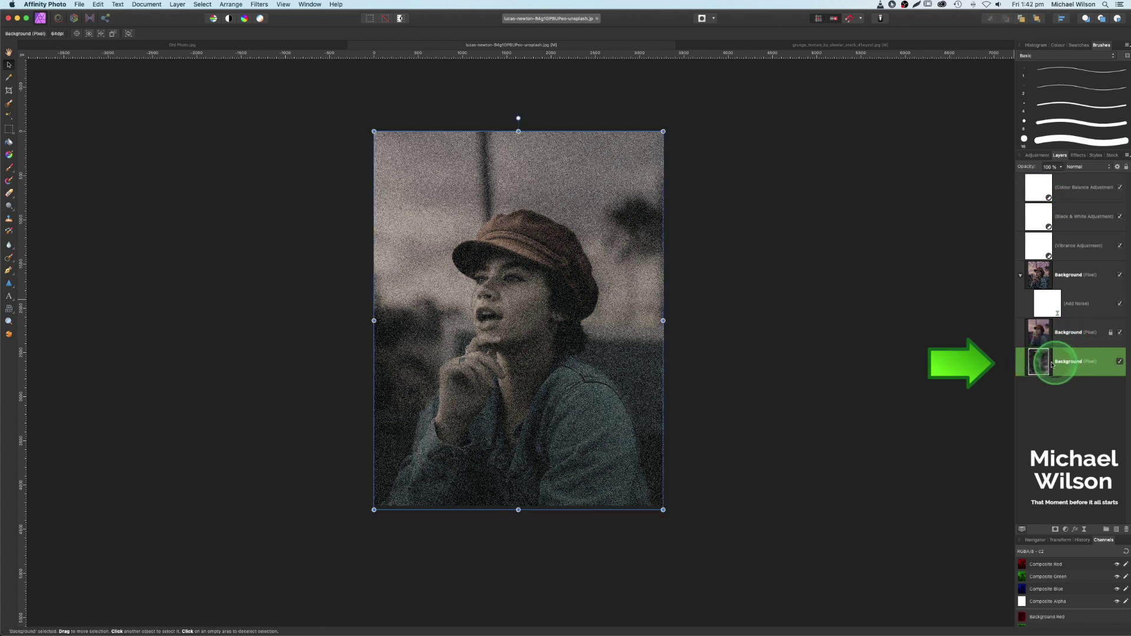
drag(1057, 364, 1050, 177)
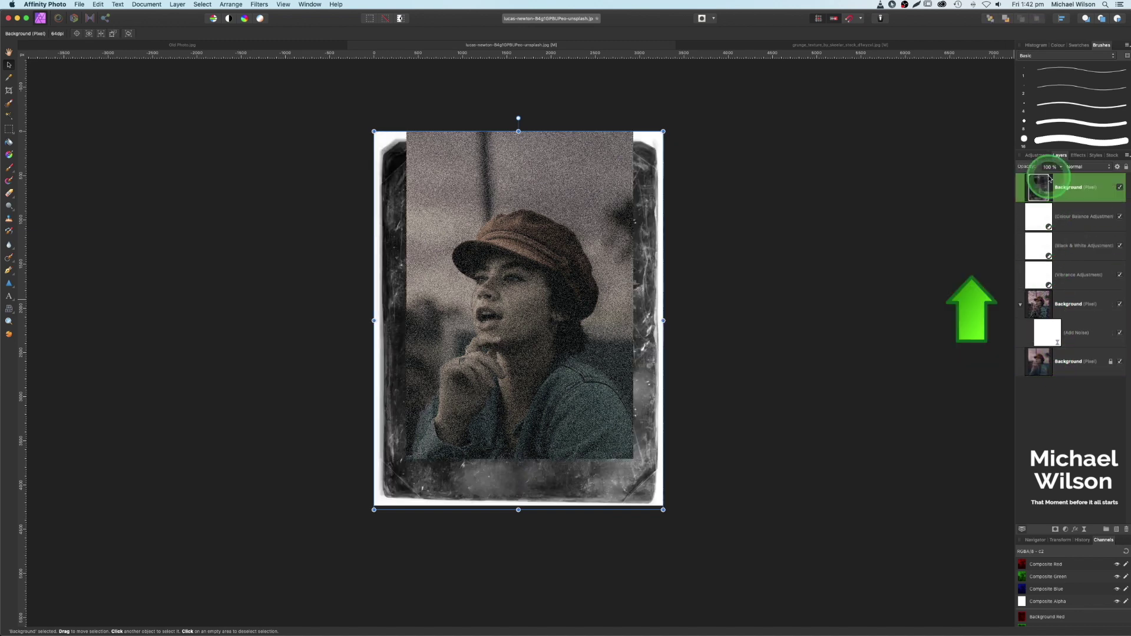
click(1084, 167)
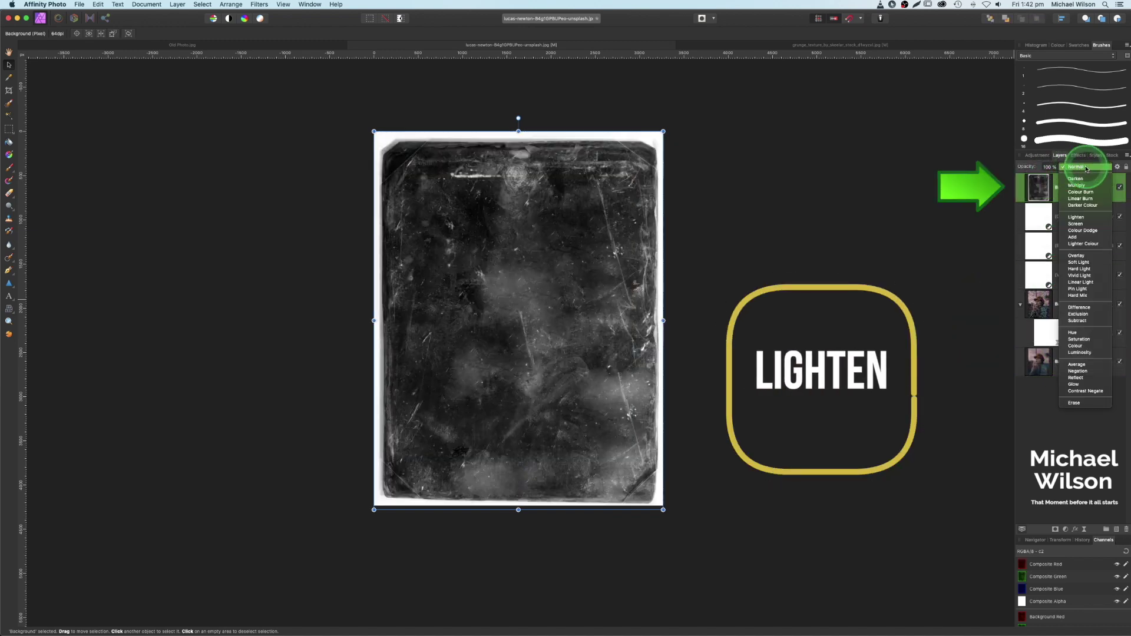
click(1075, 217)
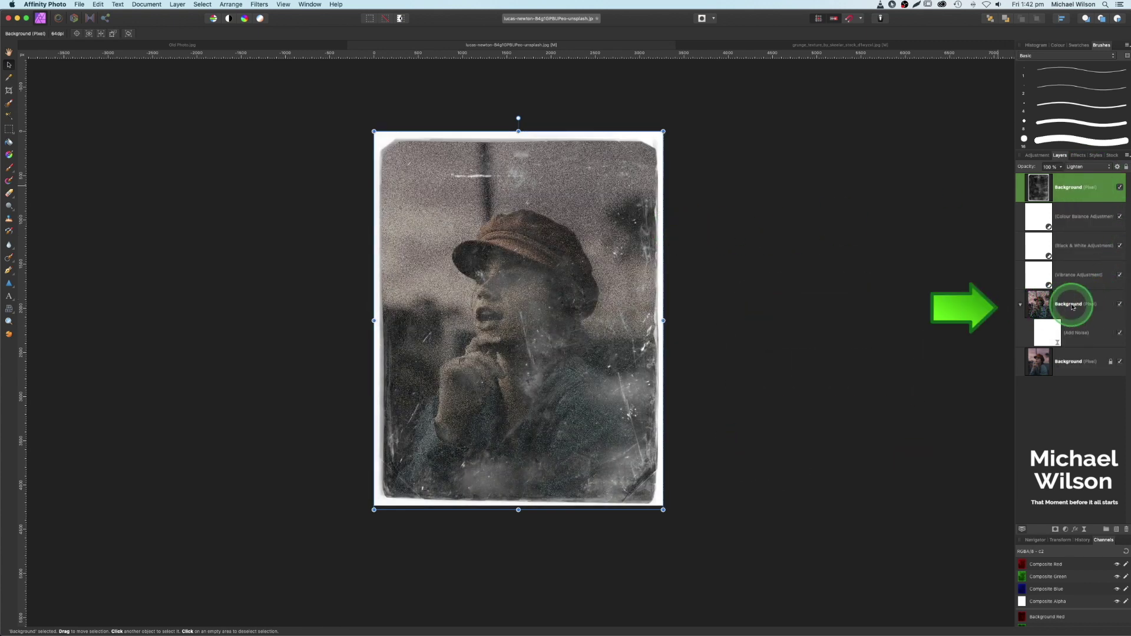
- Scale the portrait layer up slightly and shift it up-left to fill the grunge frame
click(1044, 305)
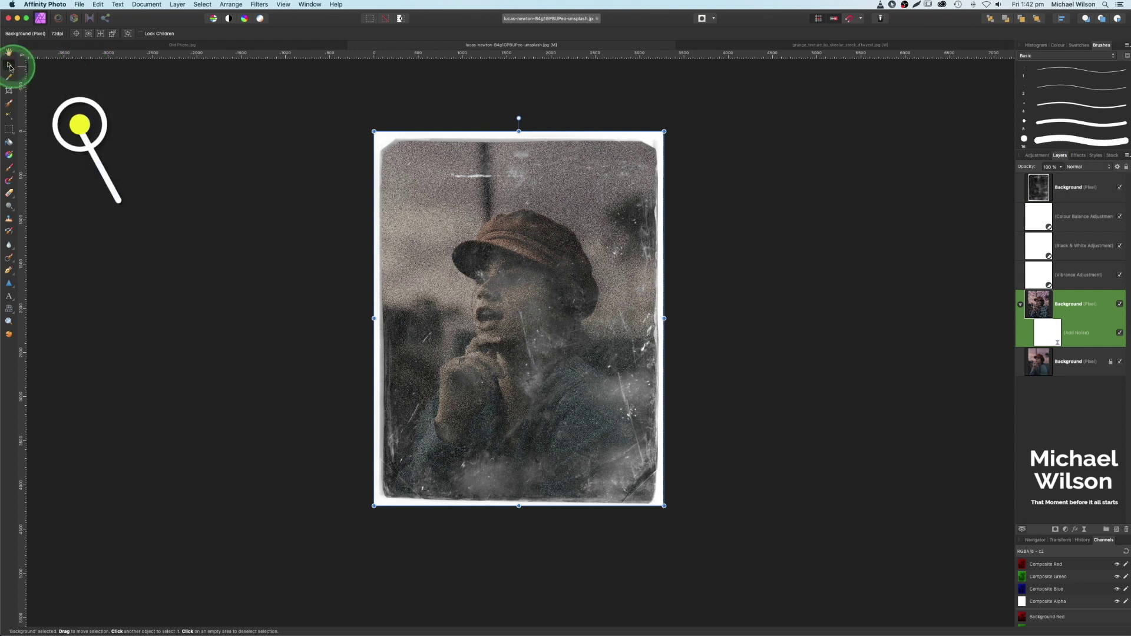
drag(374, 131, 355, 111)
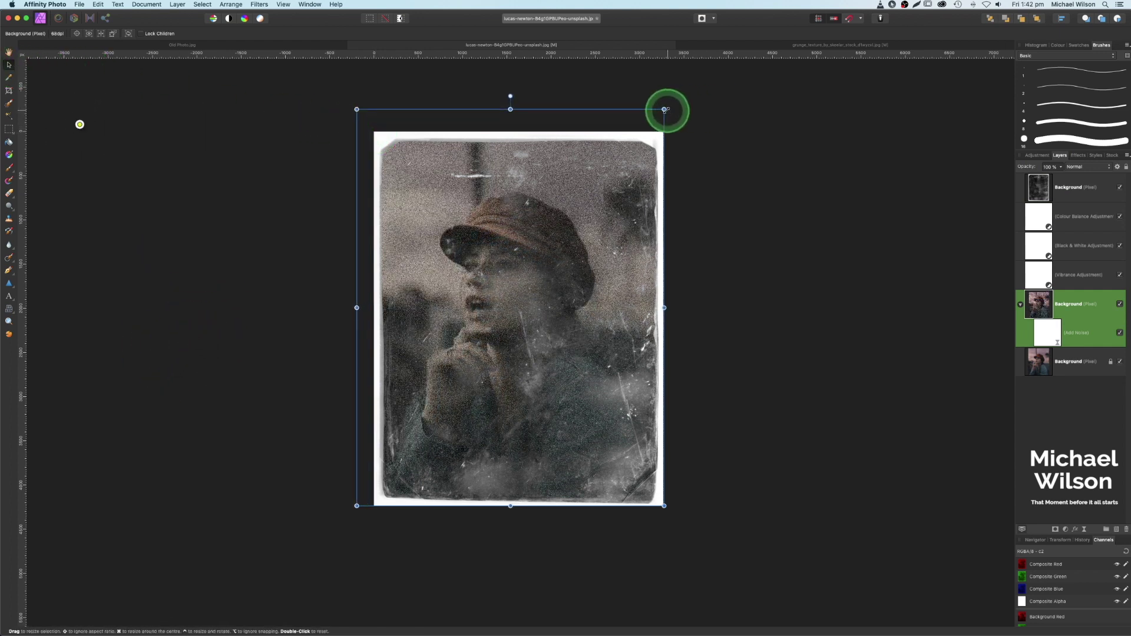
drag(664, 109, 666, 110)
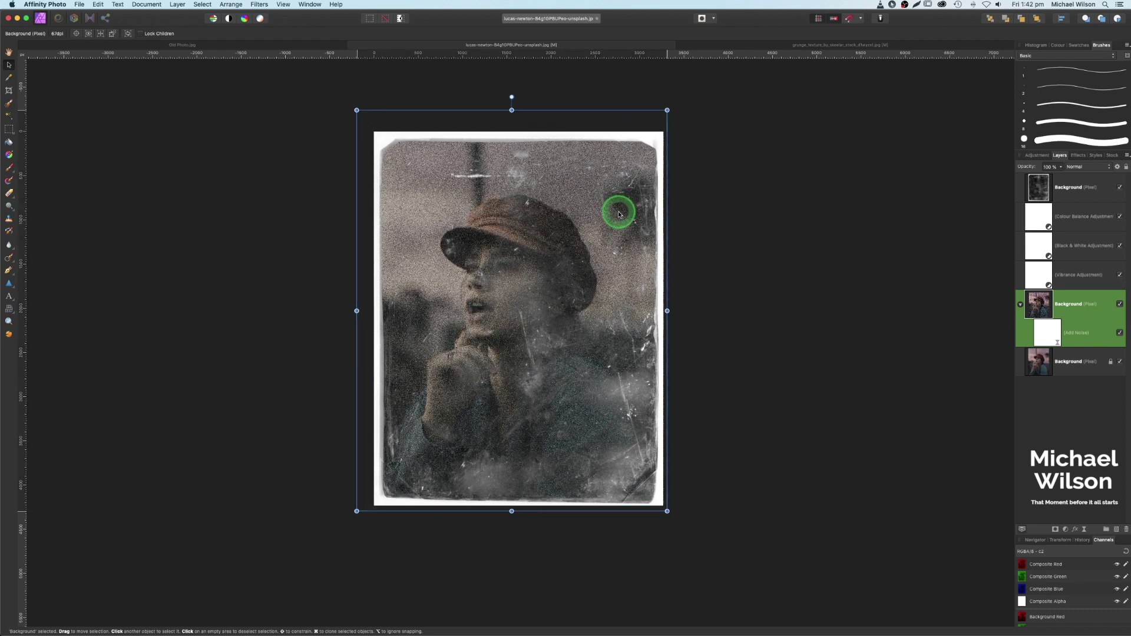
drag(618, 214, 613, 206)
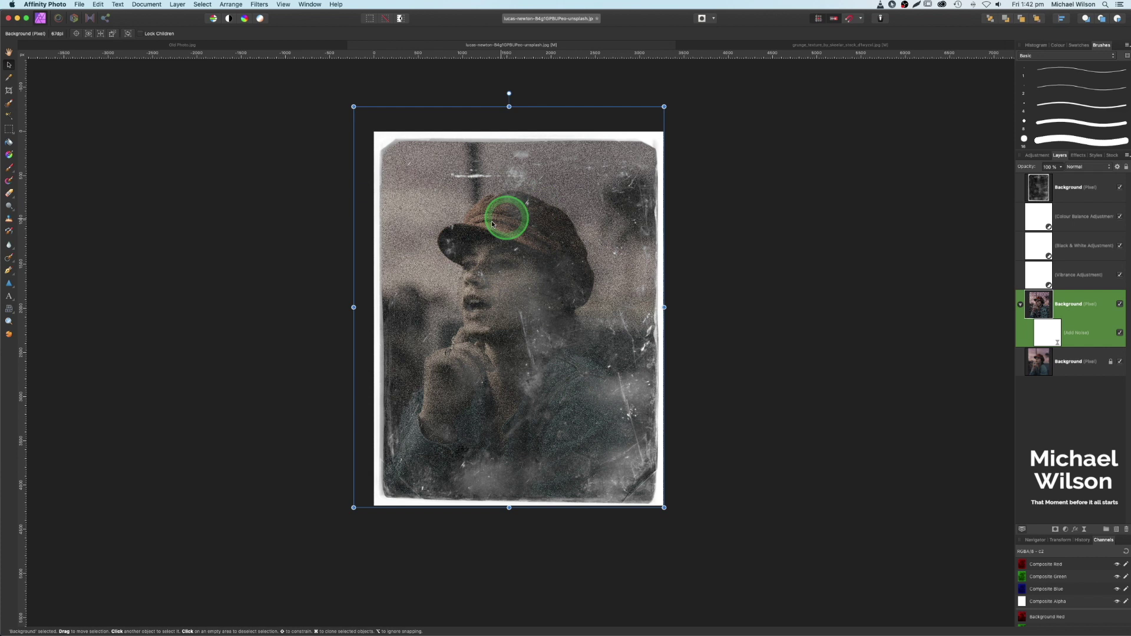
click(784, 251)
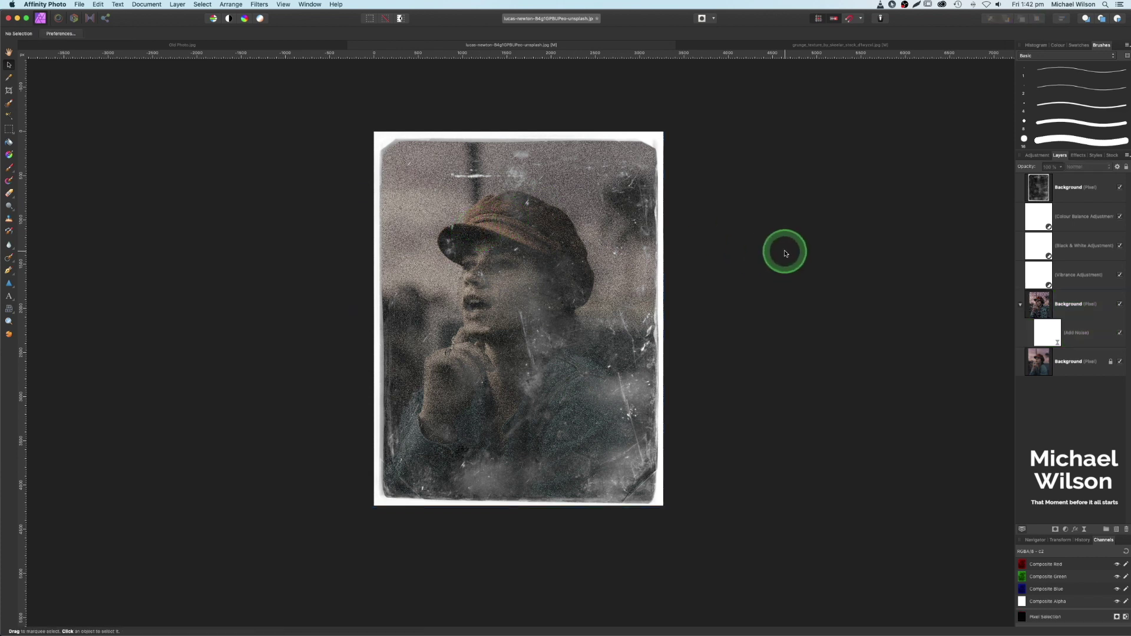
- Lower the Add Noise live filter's intensity from 80% to about 30%
double_click(1049, 334)
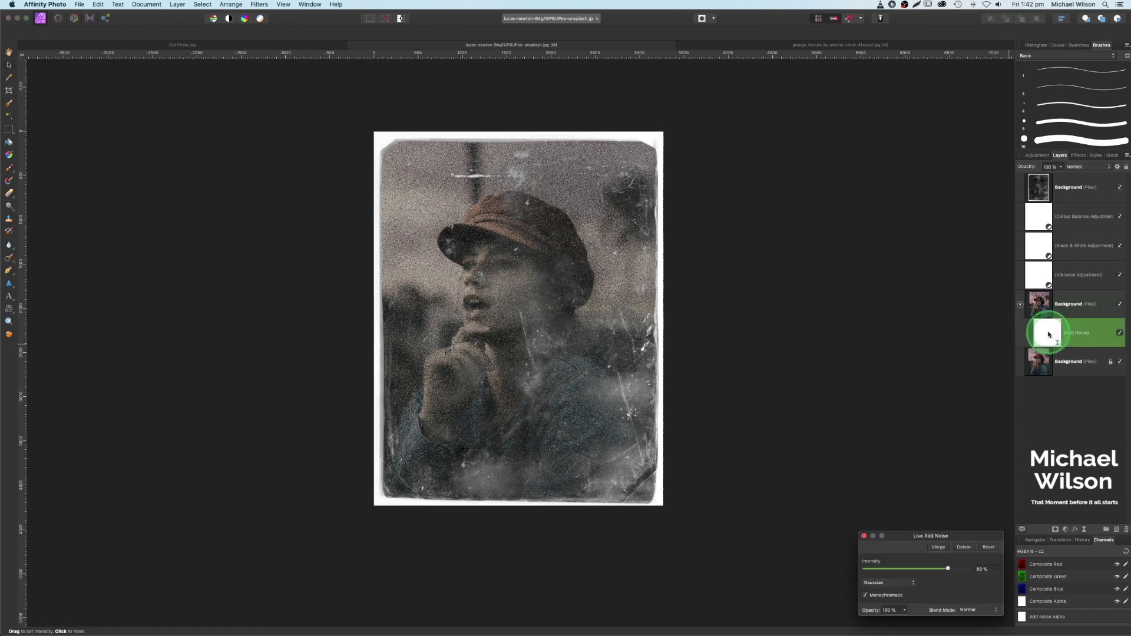
drag(954, 536, 875, 264)
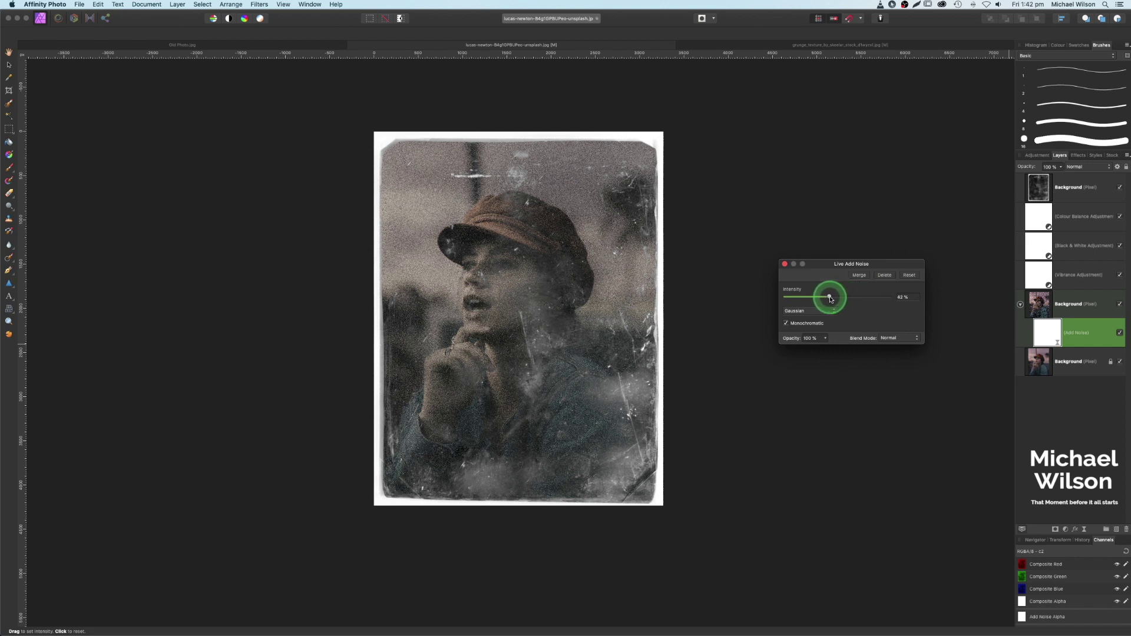
drag(824, 299, 818, 300)
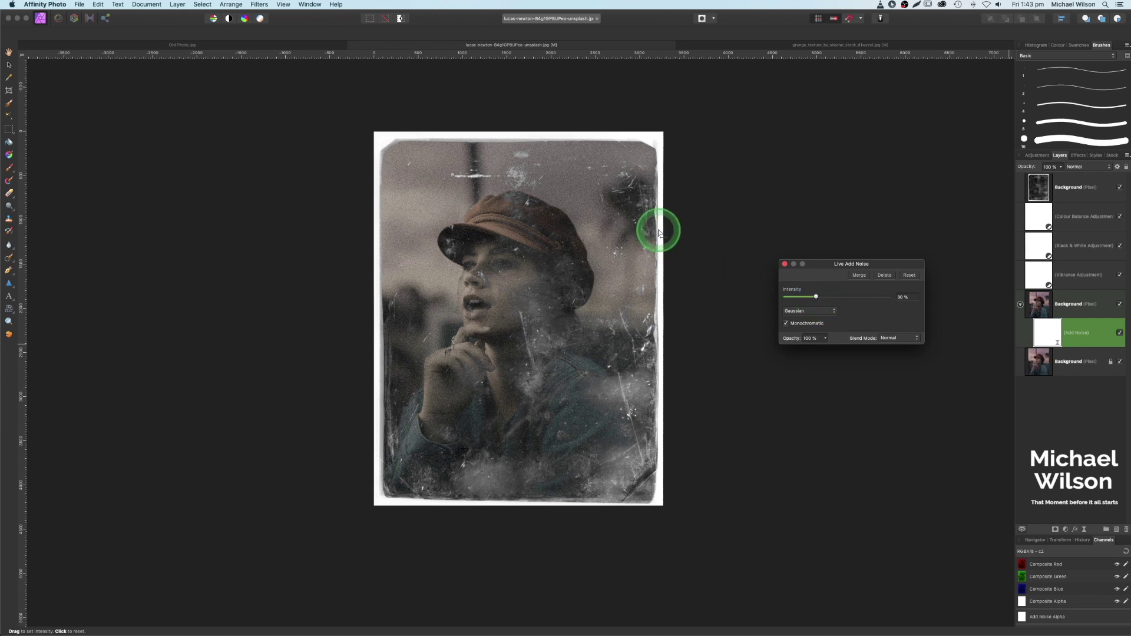
click(784, 265)
click(427, 279)
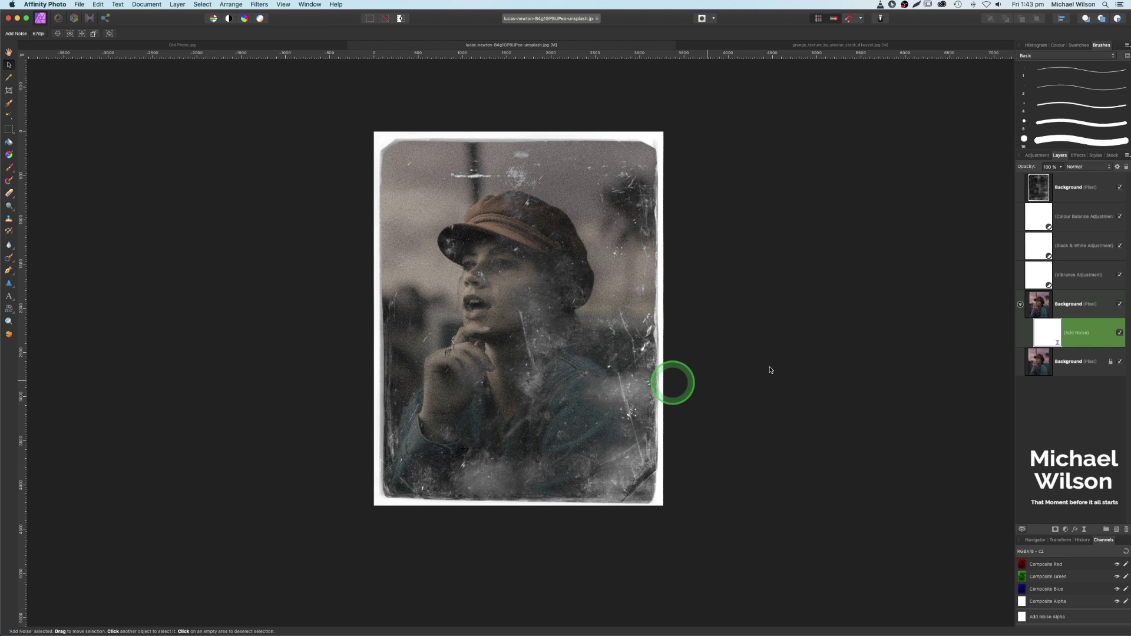
- Add a second Black & White adjustment at the top of the layers with 50% opacity
click(1066, 530)
click(1051, 560)
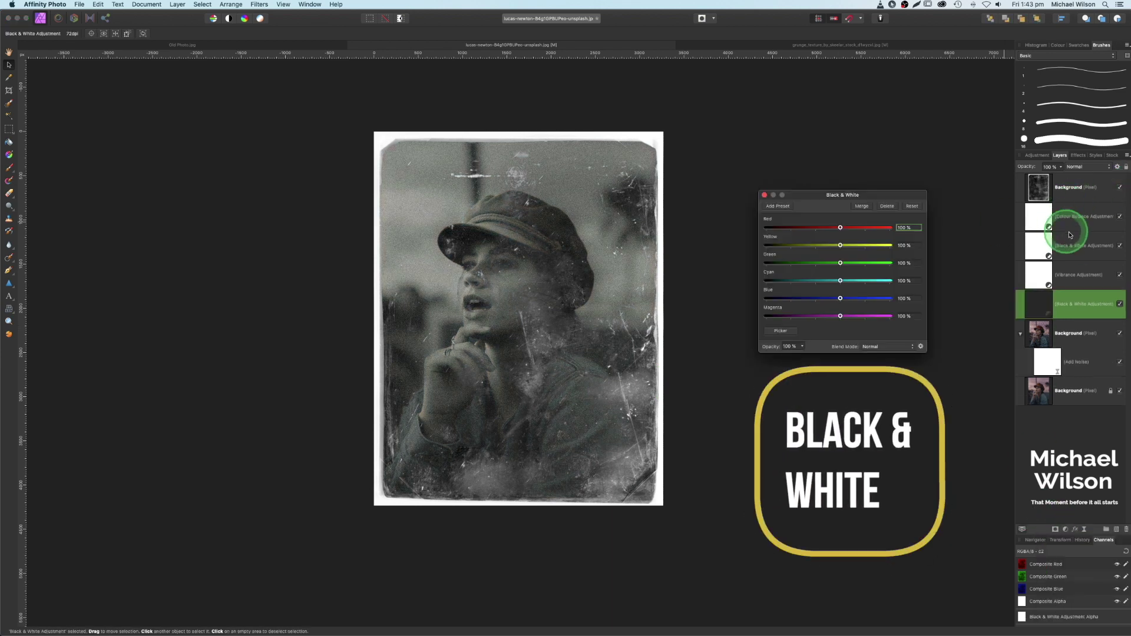
mouse_move(1070, 306)
mouse_down()
mouse_move(1073, 202)
mouse_move(1060, 172)
mouse_move(1063, 182)
mouse_up()
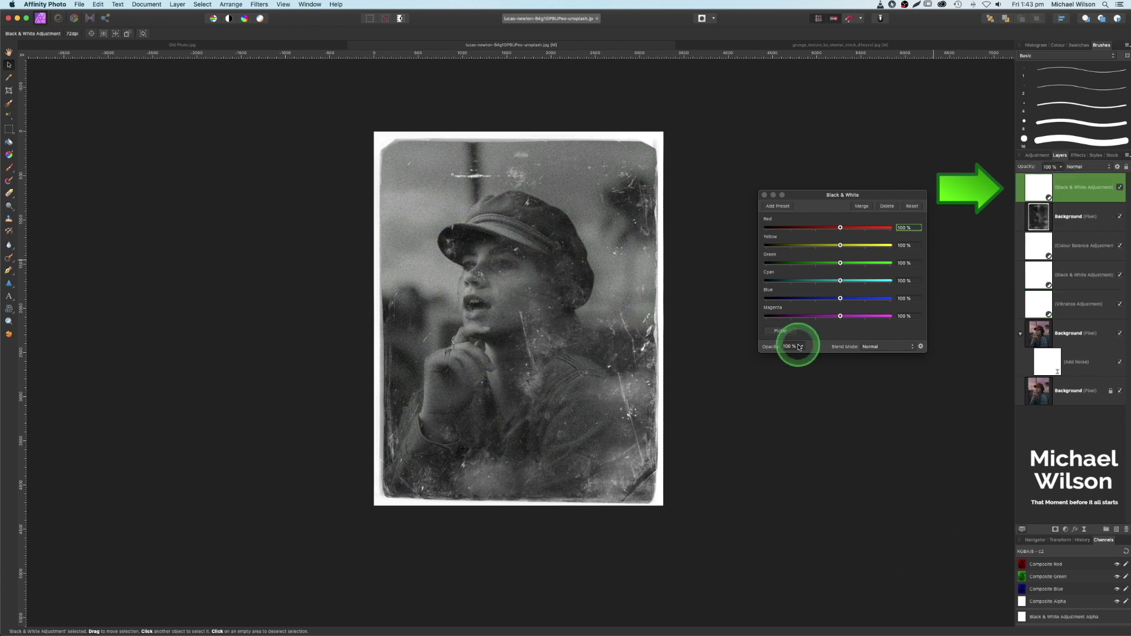
click(800, 347)
drag(803, 353, 766, 357)
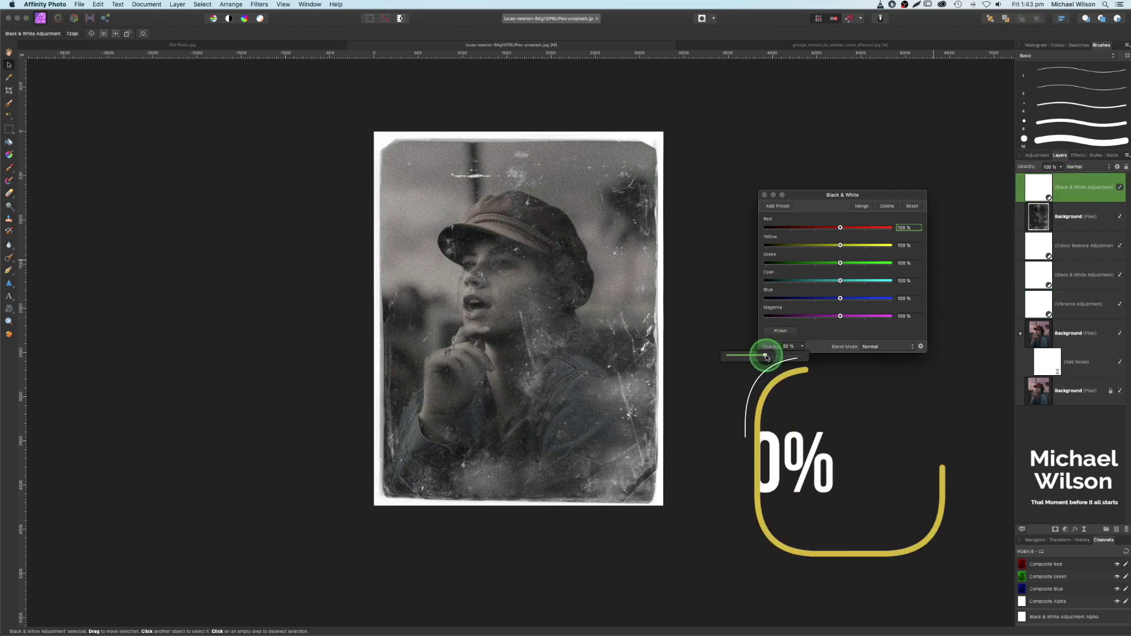
click(764, 195)
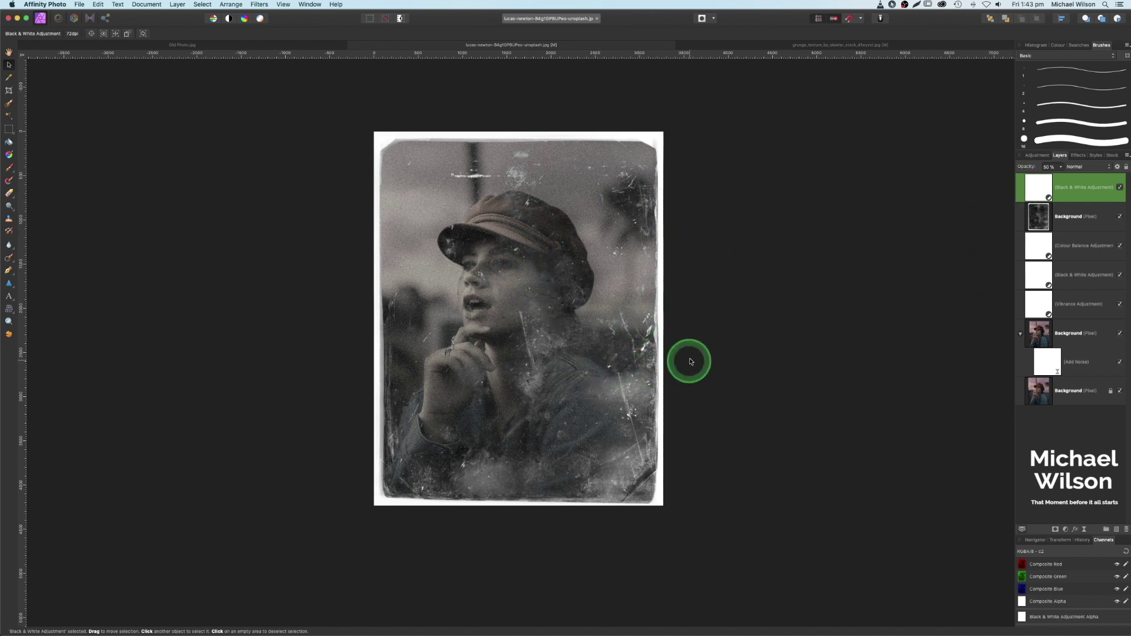
click(1065, 529)
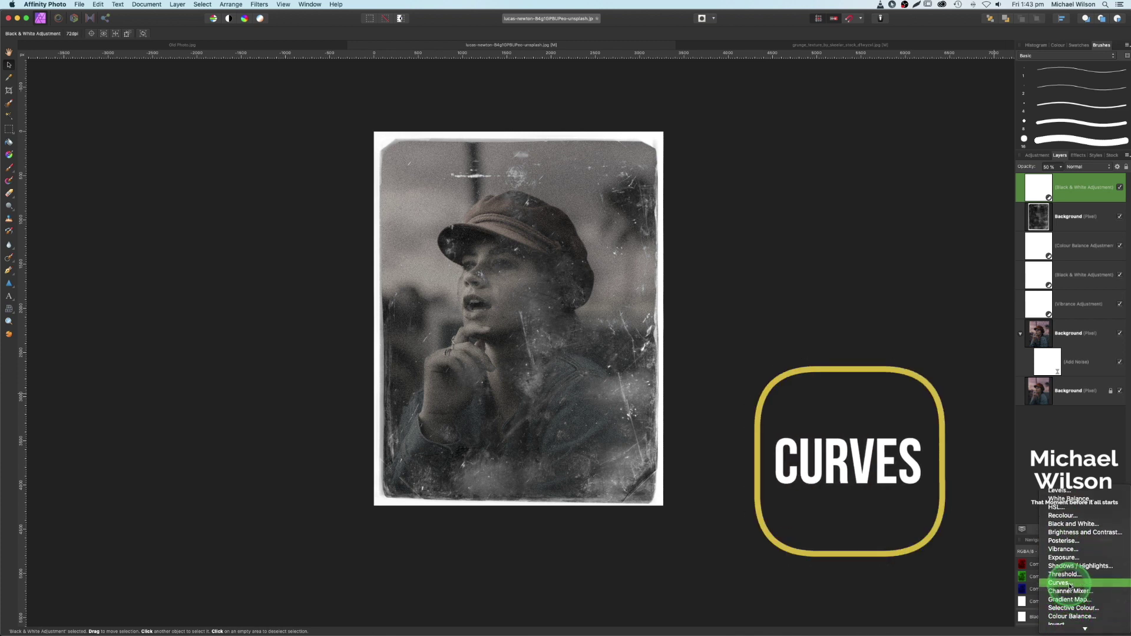
- Add a Curves adjustment with a raised black point, a midpoint anchor and an upward-bowed upper curve
click(1060, 614)
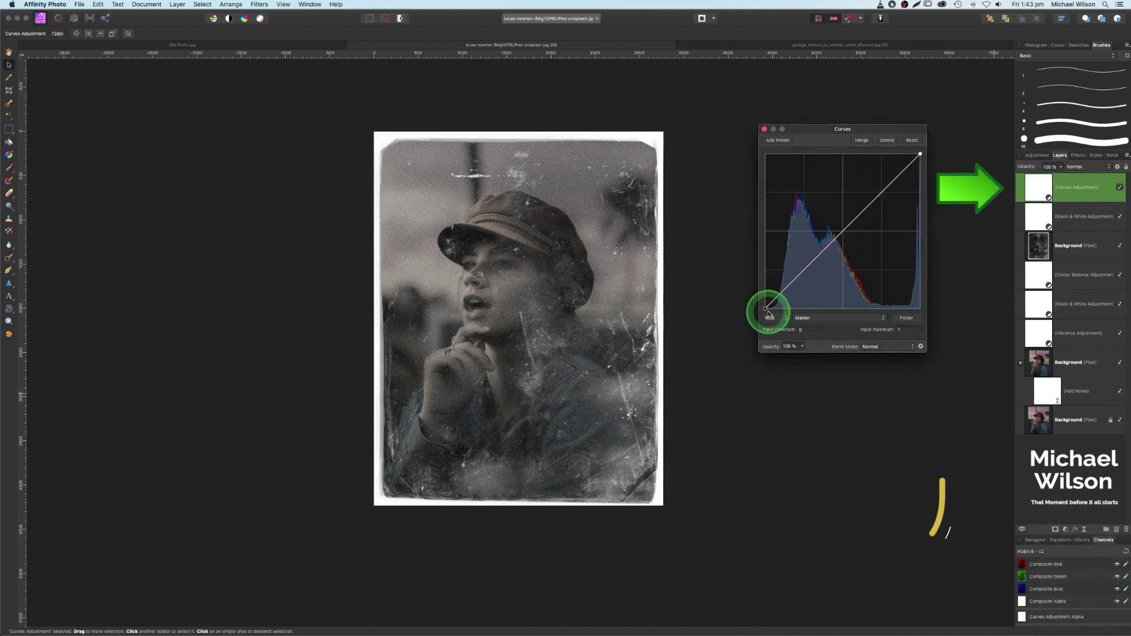
drag(766, 310, 765, 305)
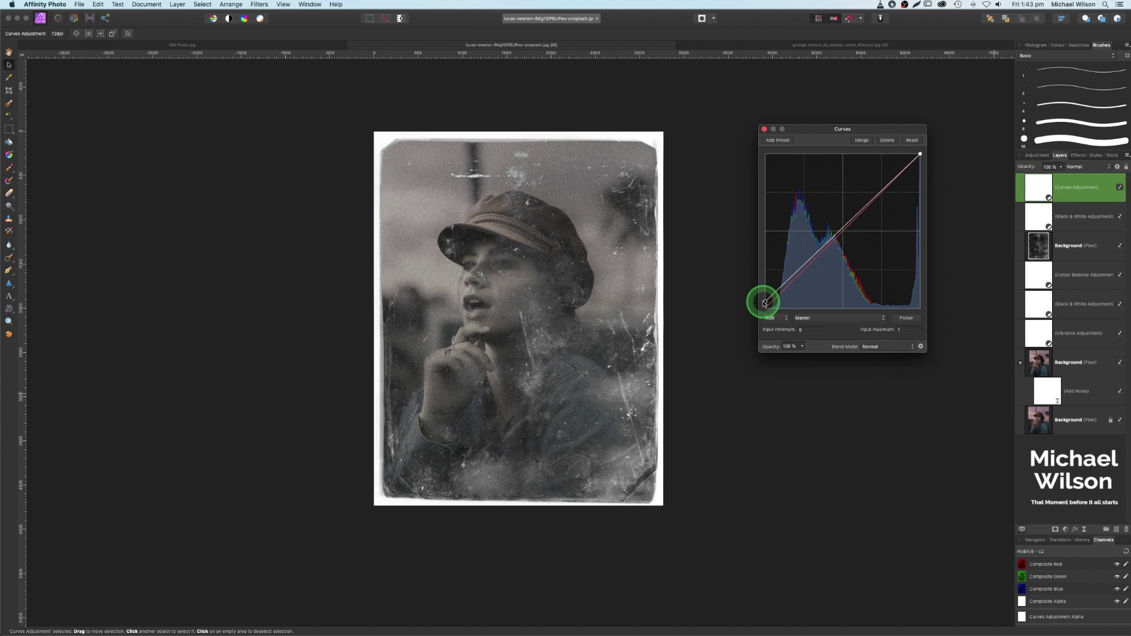
drag(840, 229, 841, 234)
drag(892, 197, 878, 191)
click(790, 299)
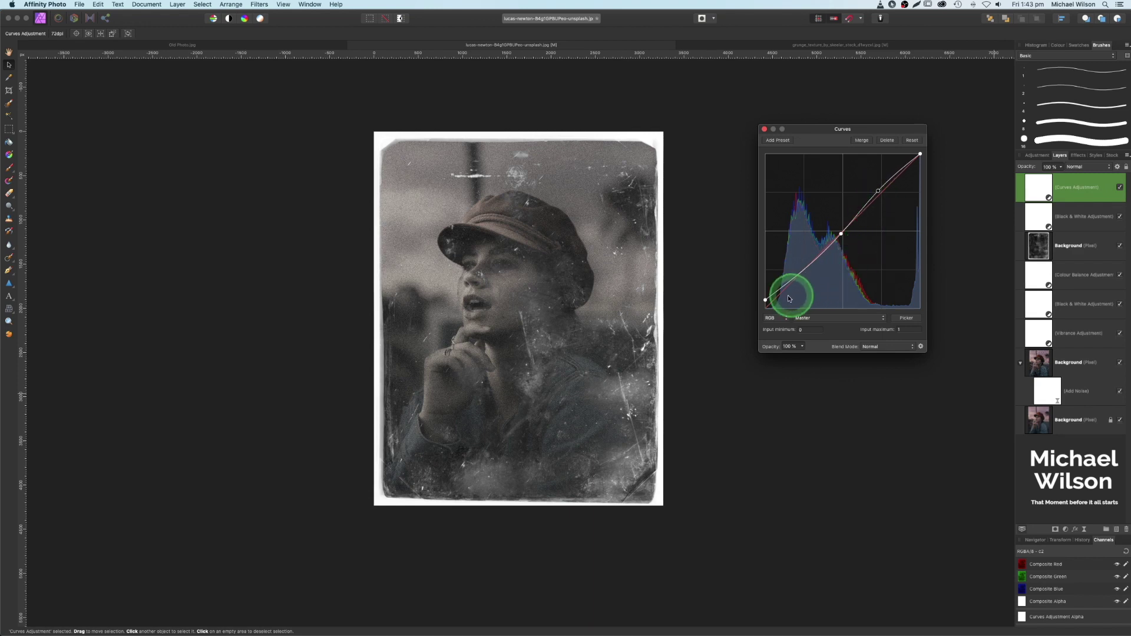
click(764, 129)
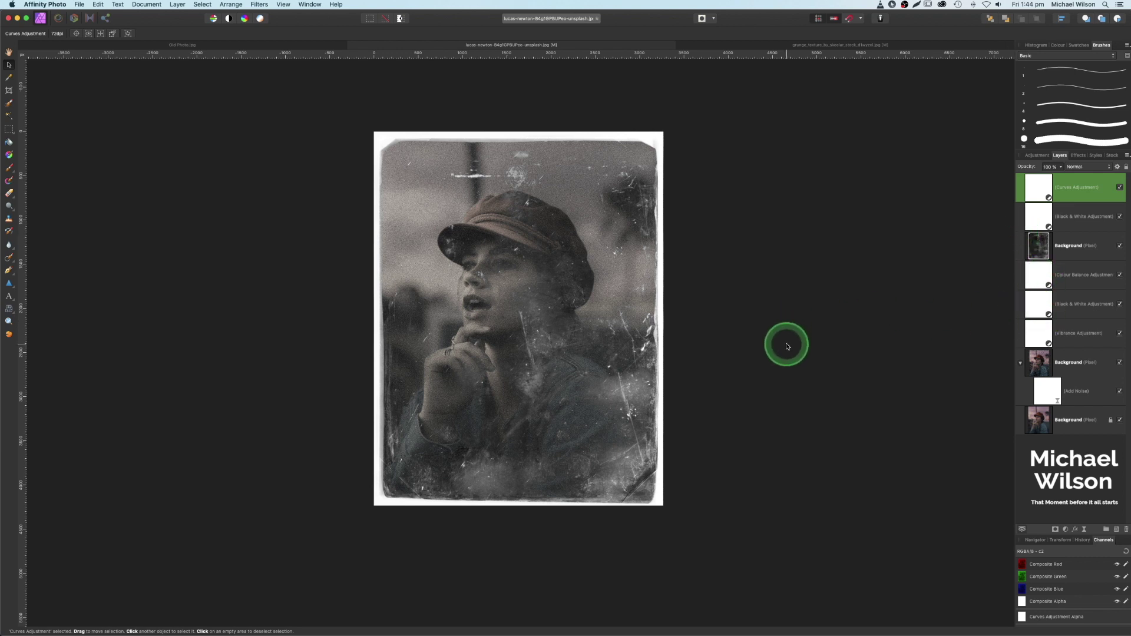
- Raise the Add Noise live filter's intensity from 30% to about 35%
double_click(1047, 391)
drag(884, 421, 829, 250)
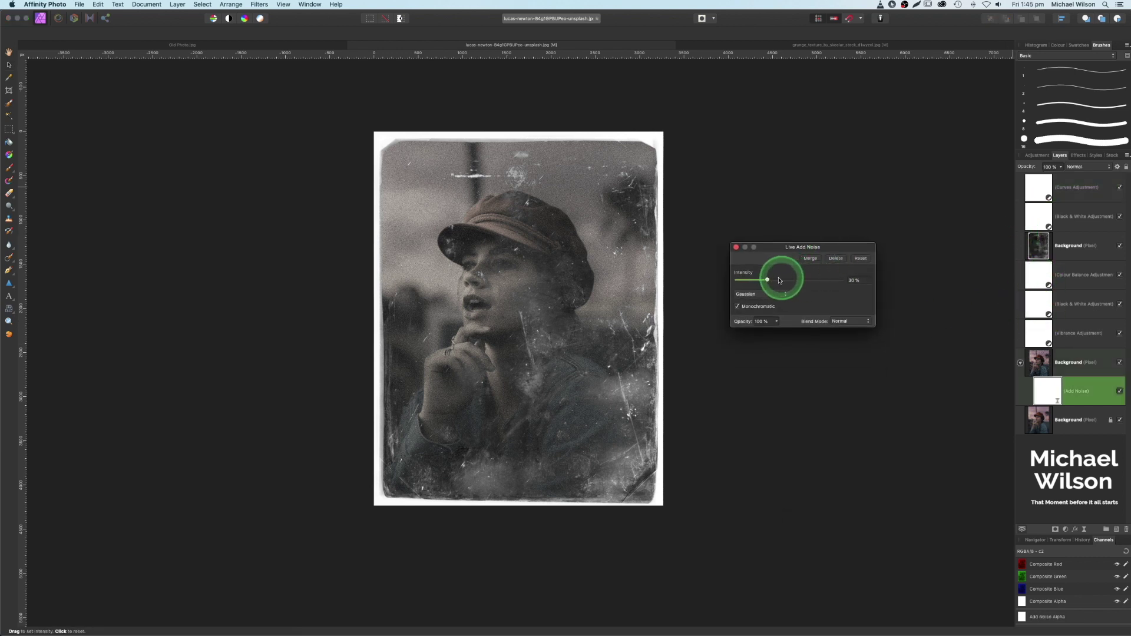
drag(767, 282, 774, 282)
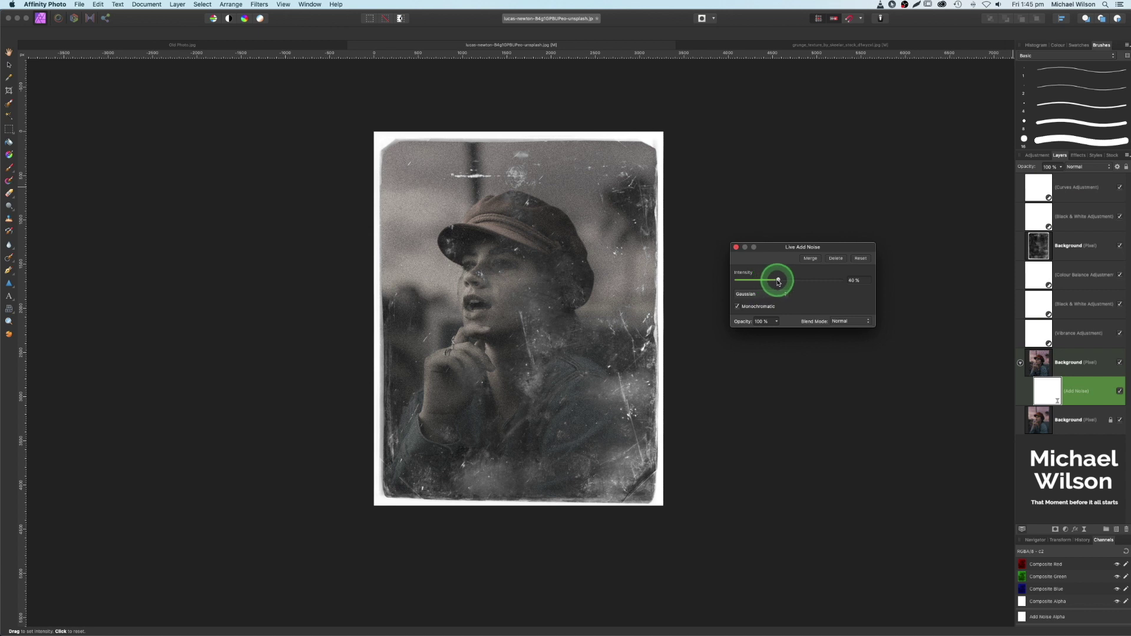